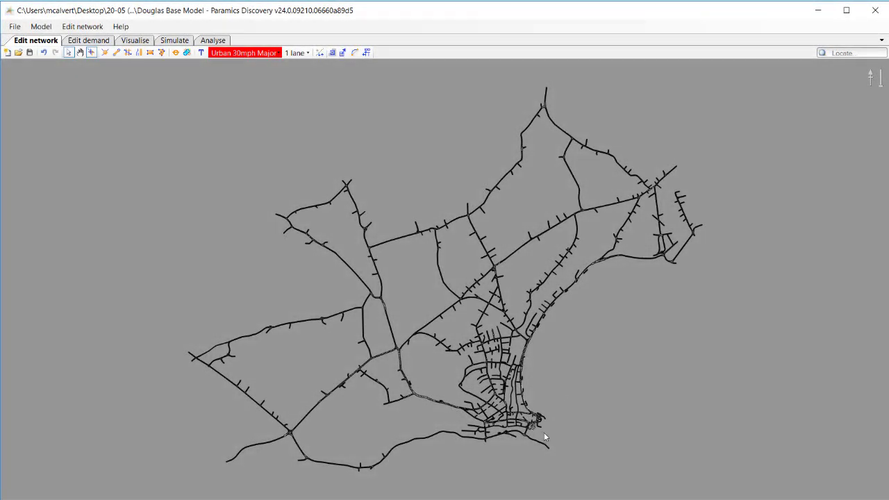
Open the network's location in Google Maps and view Douglas within the Isle of Man before closing in on the town centre.
right_click(528, 386)
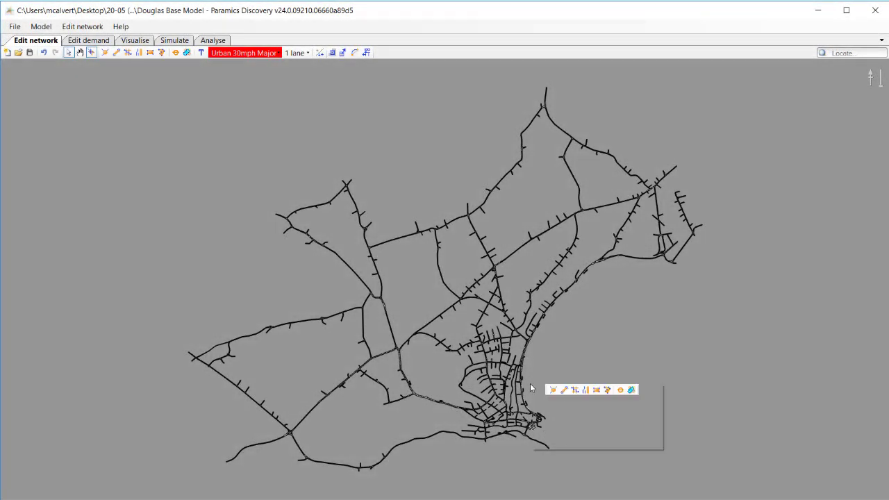
left_click(545, 412)
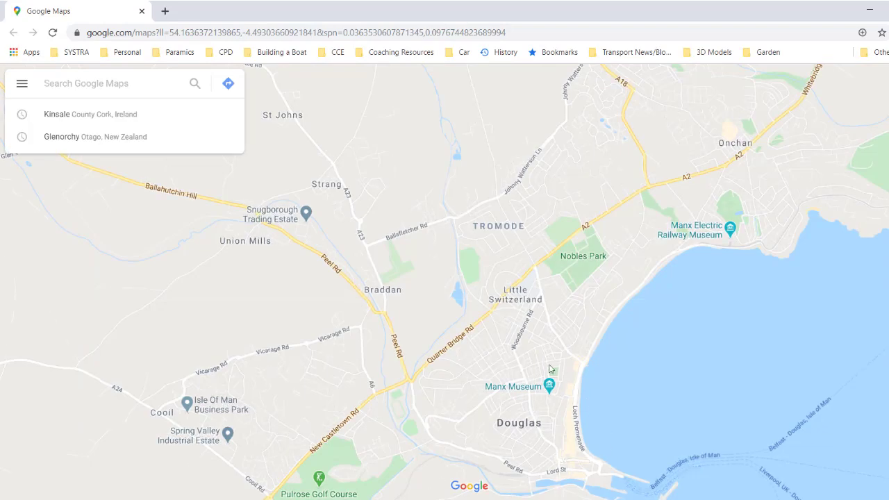
scroll(479, 399, "down", 2)
scroll(481, 404, "down", 3)
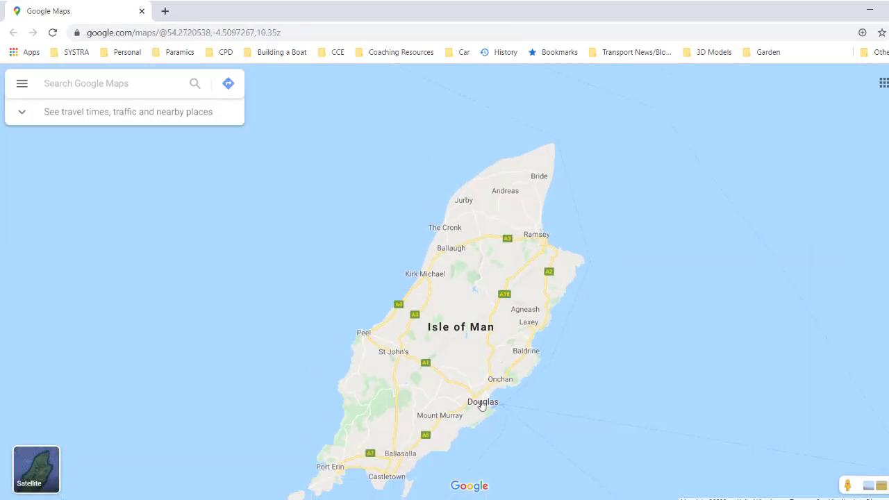
scroll(485, 411, "up", 3)
scroll(485, 411, "up", 5)
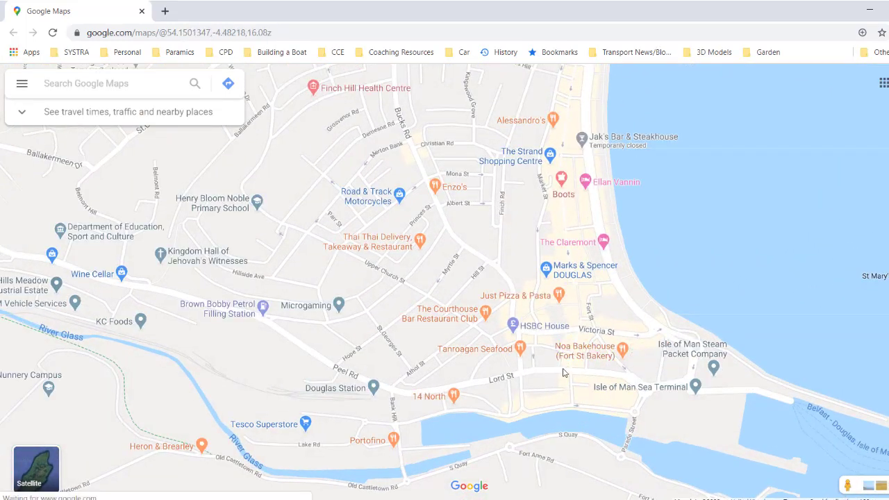
Examine the Quay Side Parking Lot, its access roads and the nearby roundabouts in satellite view.
left_click_drag(540, 385, 509, 398)
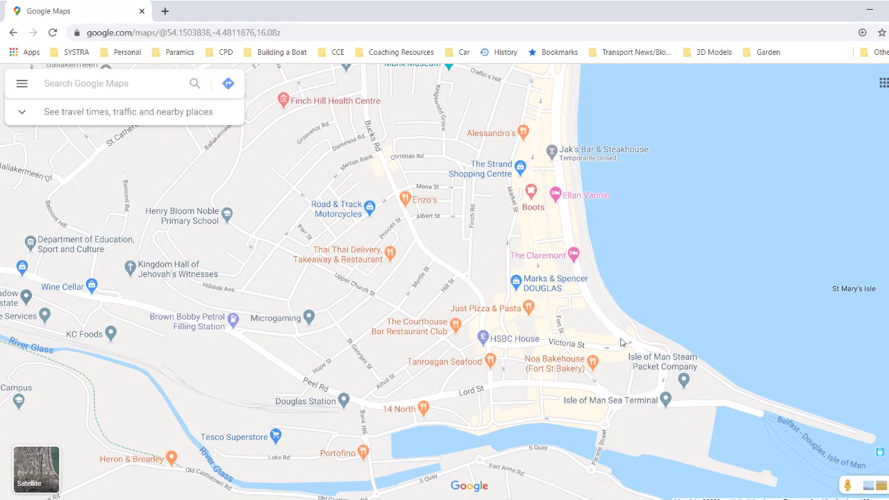
scroll(639, 430, "up", 2)
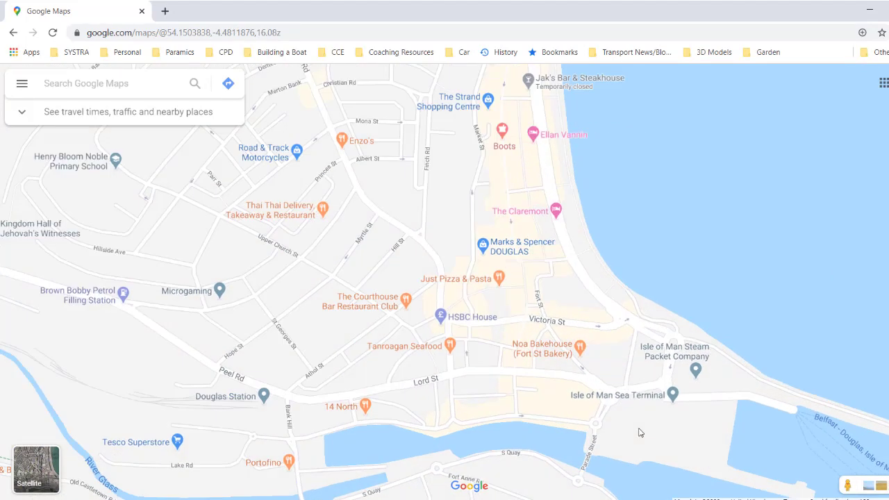
left_click_drag(638, 430, 532, 408)
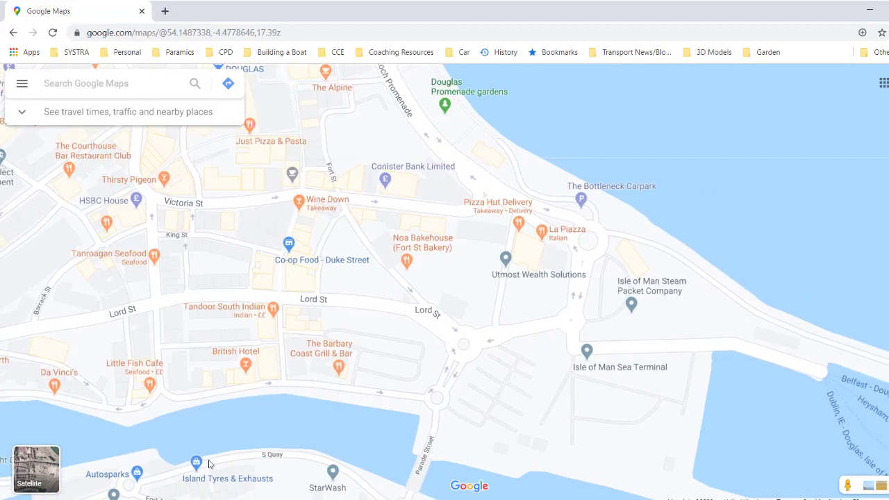
left_click(39, 469)
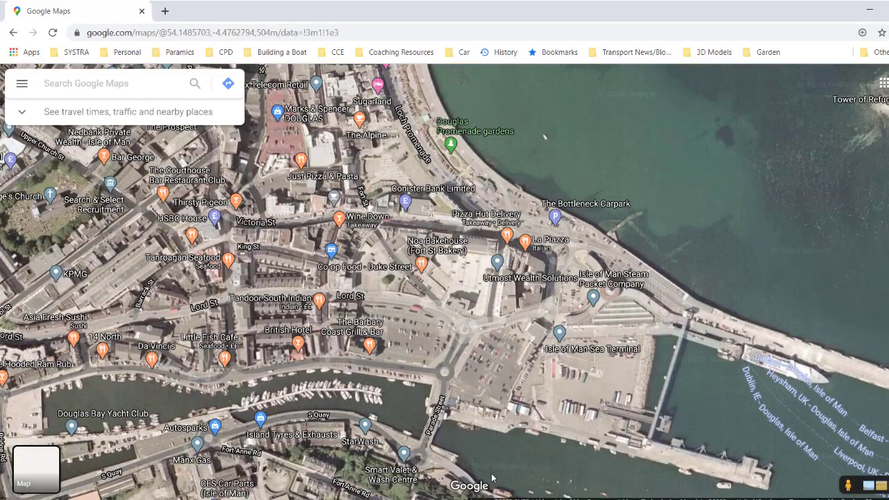
scroll(523, 345, "up", 1)
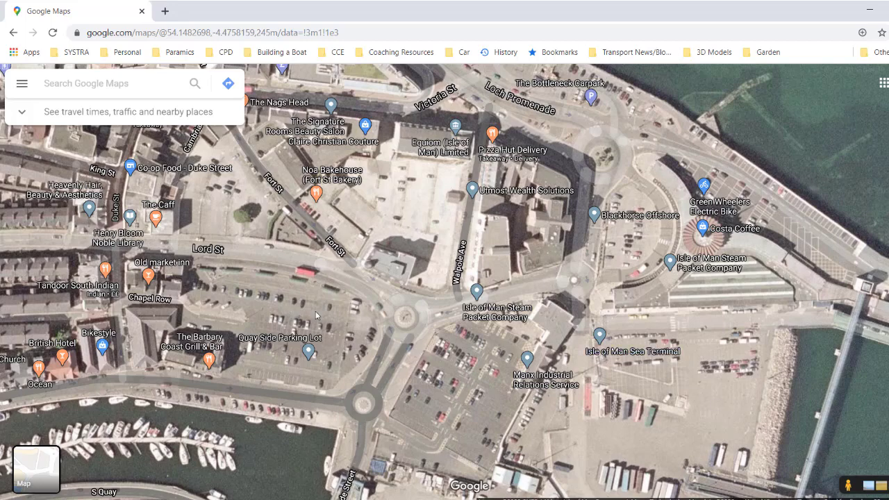
left_click_drag(315, 315, 449, 314)
left_click_drag(352, 294, 406, 293)
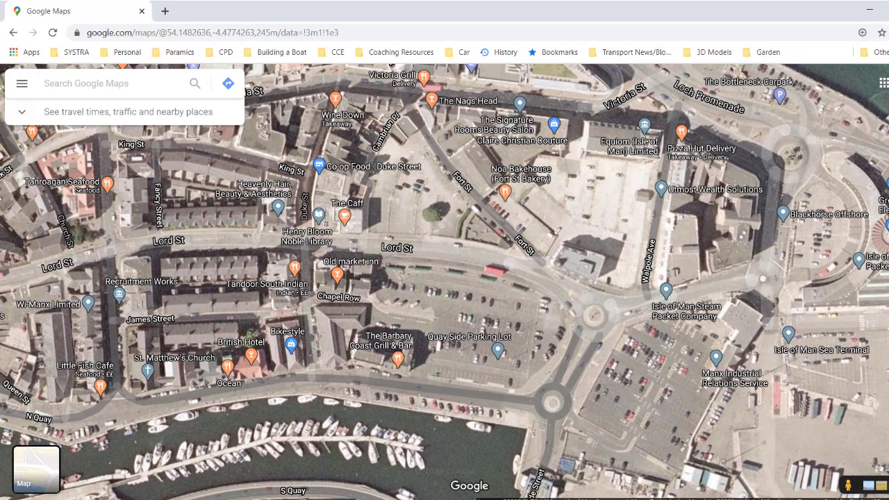
Return to Paramics Discovery and examine zone 45 and its assigned links at the quayside car park, then deselect the zone.
key("alt+Tab")
scroll(507, 435, "up", 10)
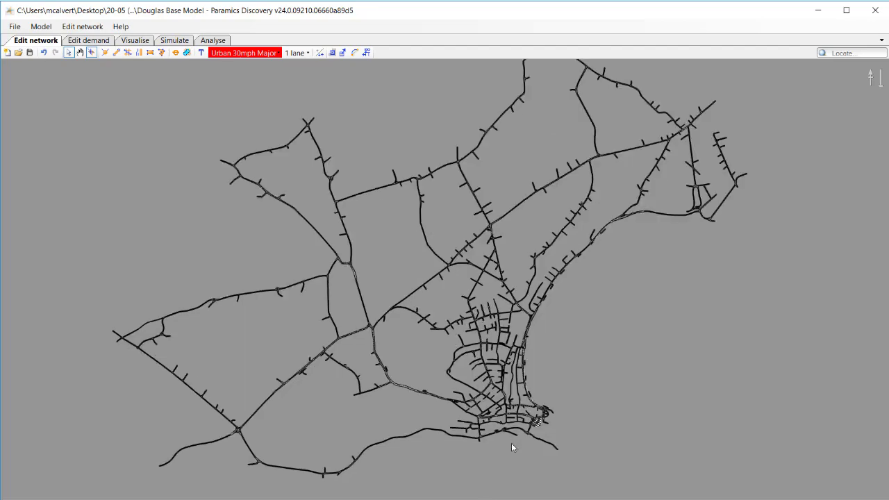
scroll(514, 383, "up", 1)
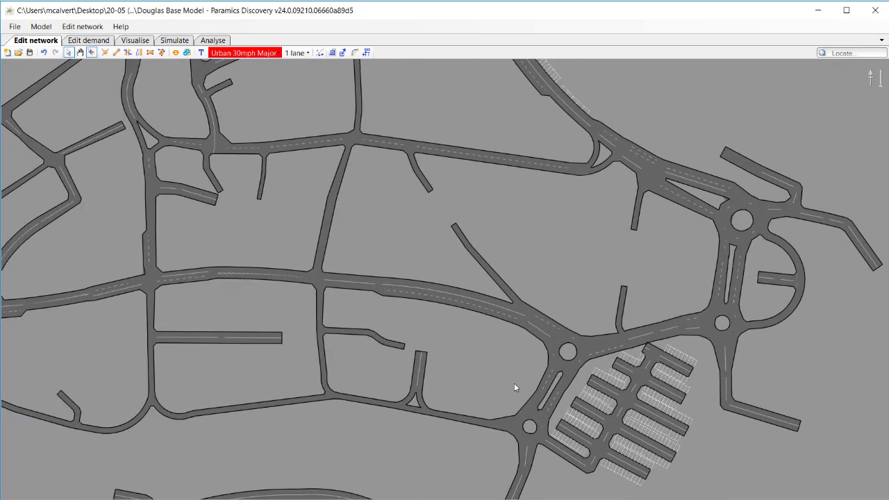
left_click_drag(511, 370, 406, 353)
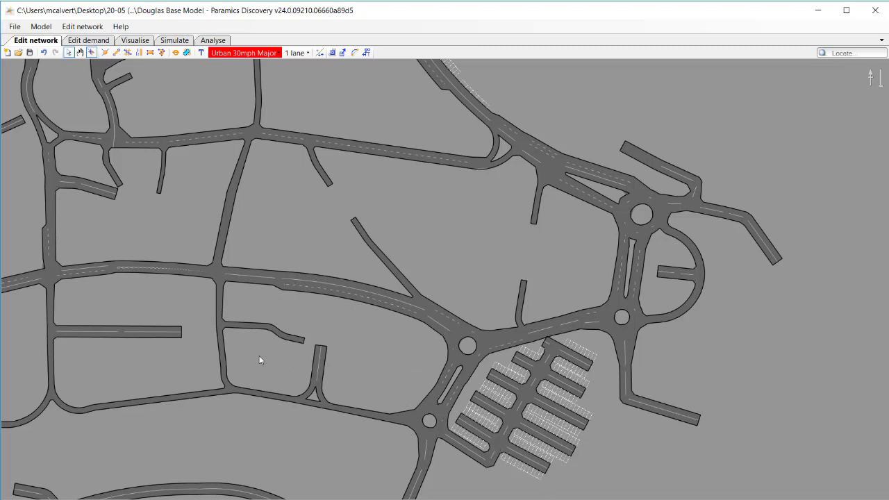
scroll(281, 371, "up", 2)
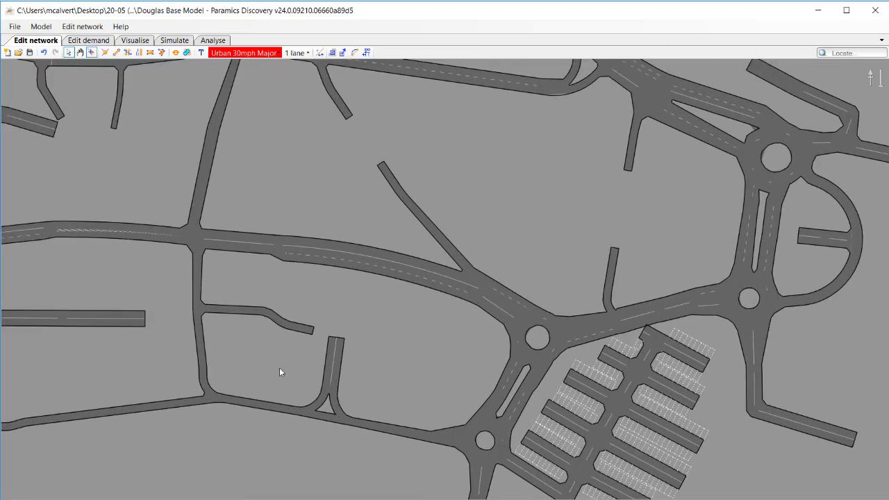
key("z")
left_click(444, 380)
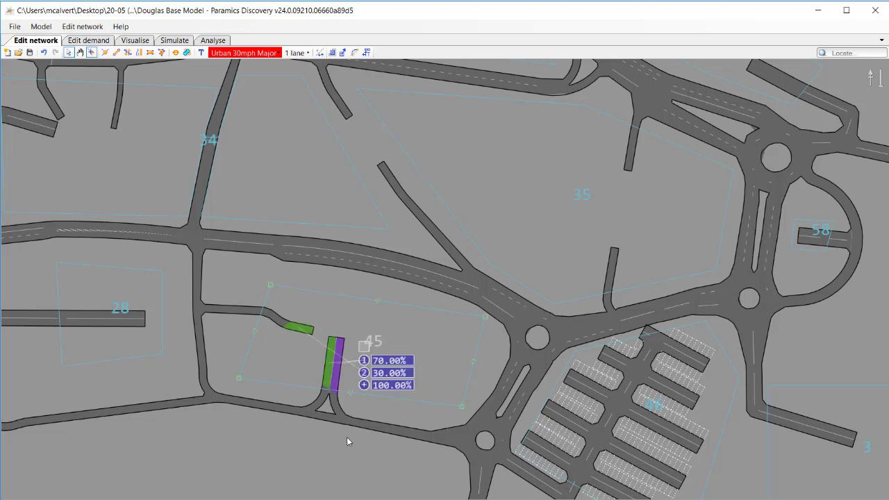
left_click_drag(320, 419, 388, 422)
scroll(389, 422, "up", 3)
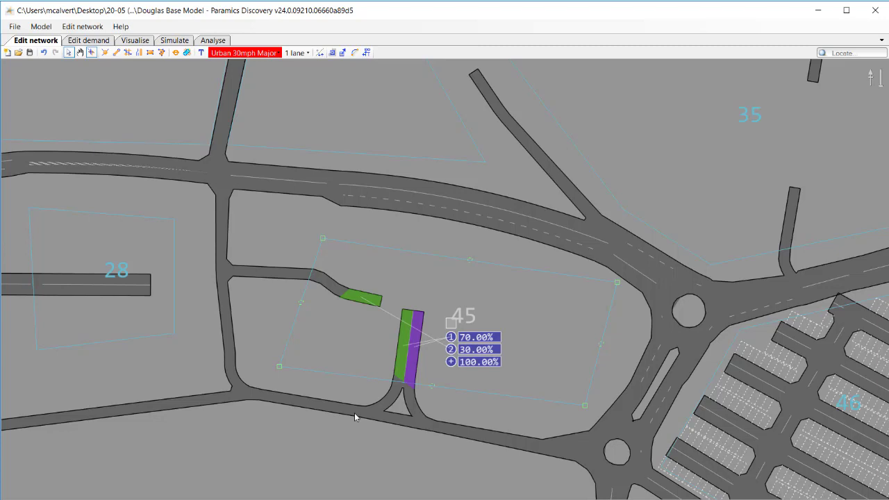
left_click(372, 450)
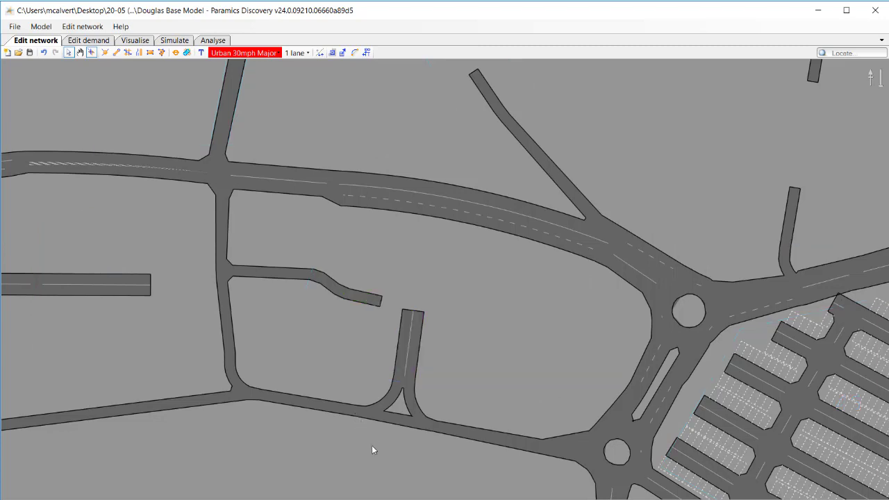
Draw a closed loop of one-lane Urban 30mph Major links east and north of node 204, with a short stub south from its southeast corner.
left_click(116, 54)
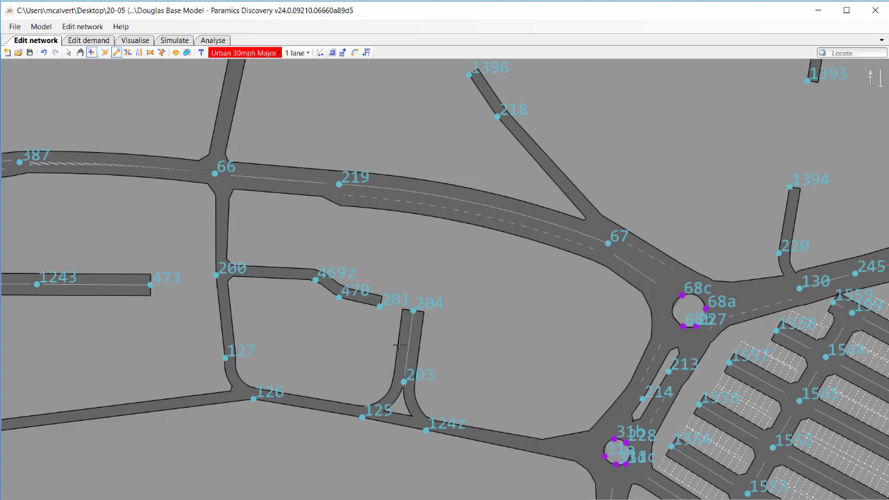
scroll(398, 345, "up", 2)
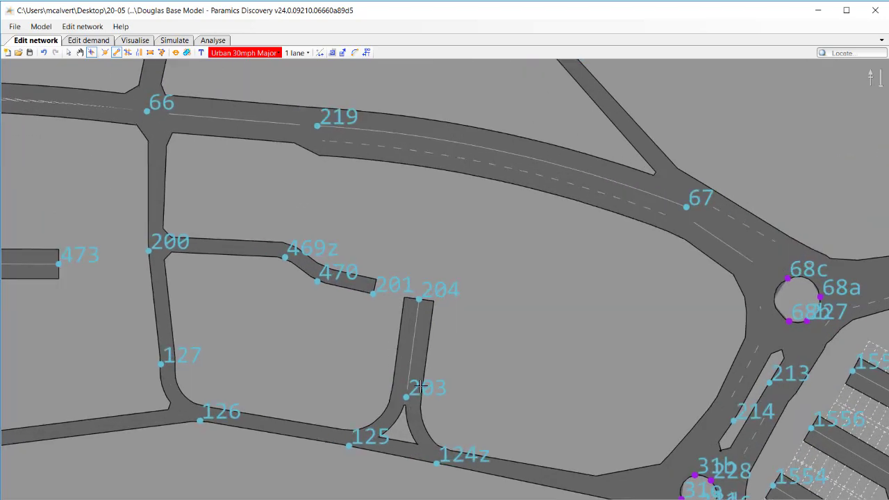
mouse_move(420, 298)
left_mouse_down()
mouse_move(676, 338)
mouse_move(684, 276)
mouse_move(560, 271)
mouse_move(433, 252)
mouse_move(425, 242)
mouse_move(419, 299)
left_mouse_up()
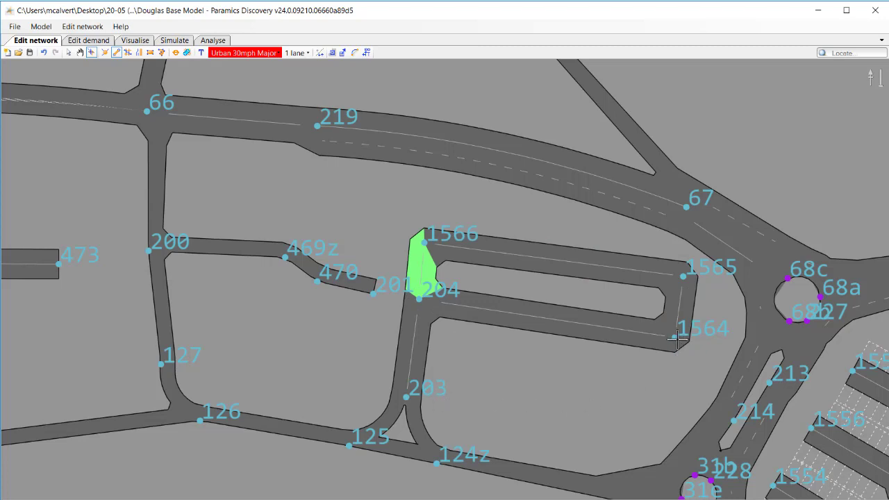
left_click_drag(674, 338, 666, 397)
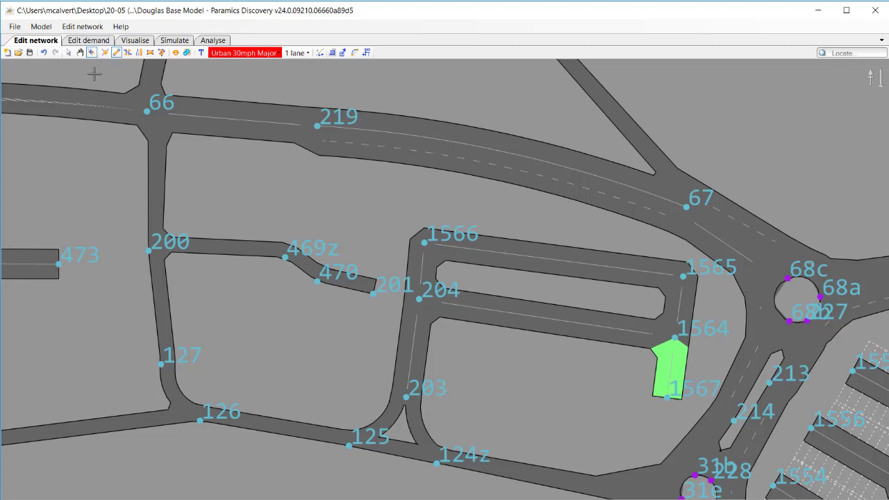
Merge end node 201 into node 204 to connect the western access road to the car park links.
right_click(362, 255)
left_click(369, 252)
left_click(373, 297)
left_click_drag(373, 297, 419, 299)
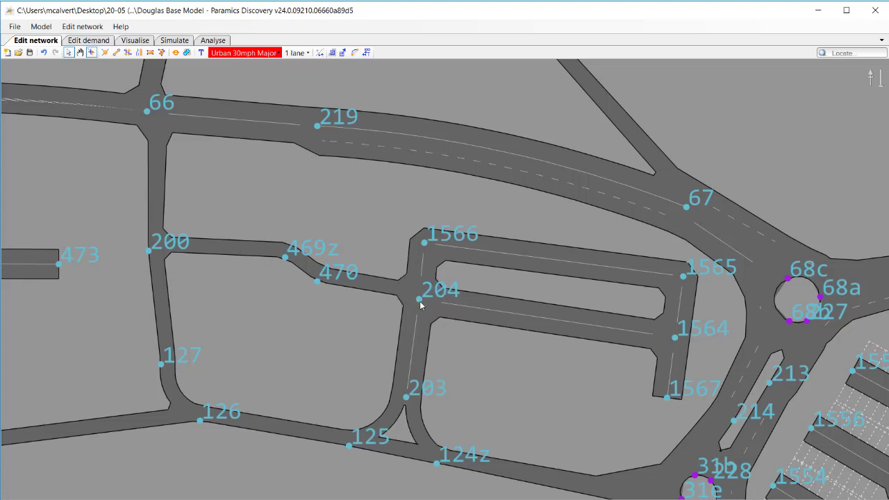
Split the link between nodes 203 and 204 about midway along its length.
right_click(423, 345)
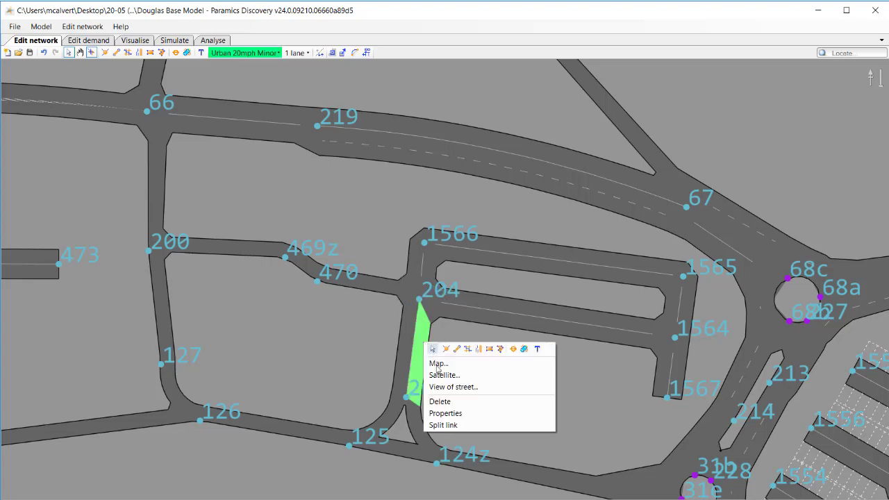
left_click(443, 424)
left_click(425, 355)
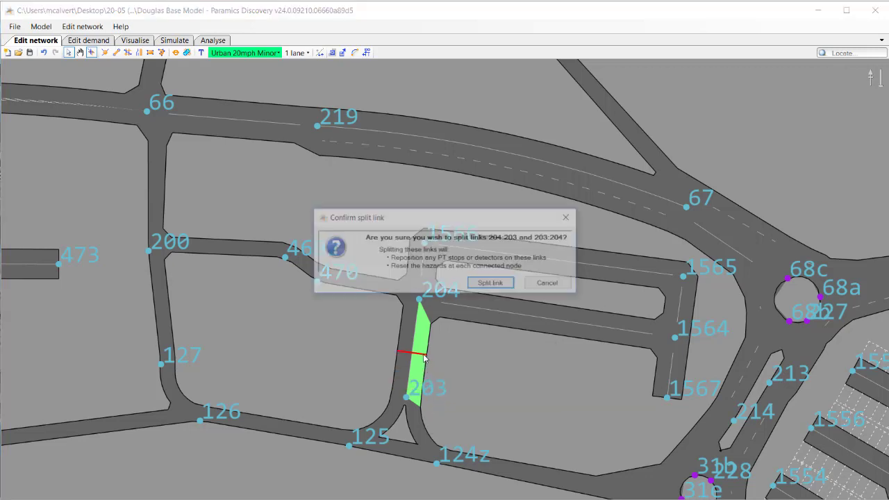
left_click(479, 285)
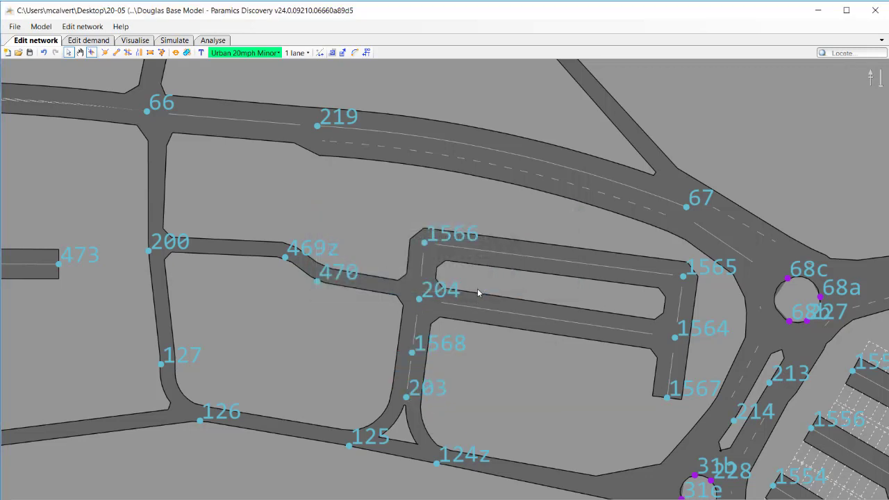
Add an Urban 20mph Minor link from the split node to the stub's south end and shift the split node slightly southwest.
right_click(466, 340)
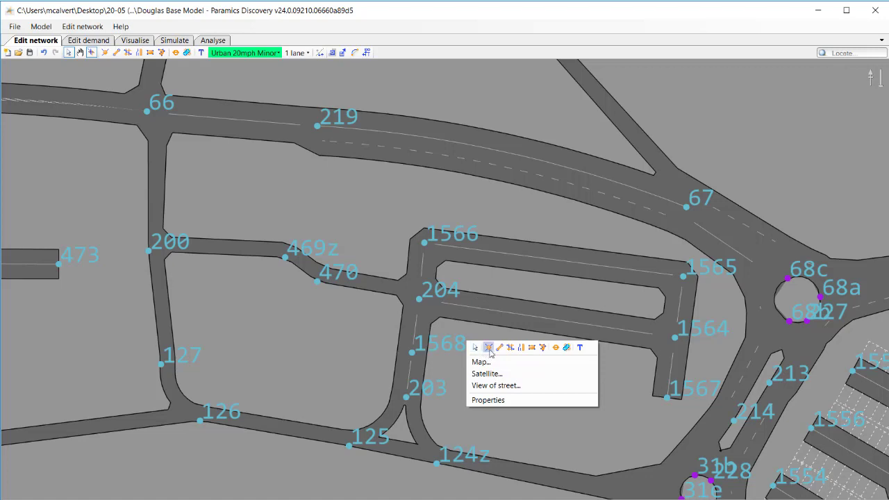
left_click(498, 350)
left_click(413, 352)
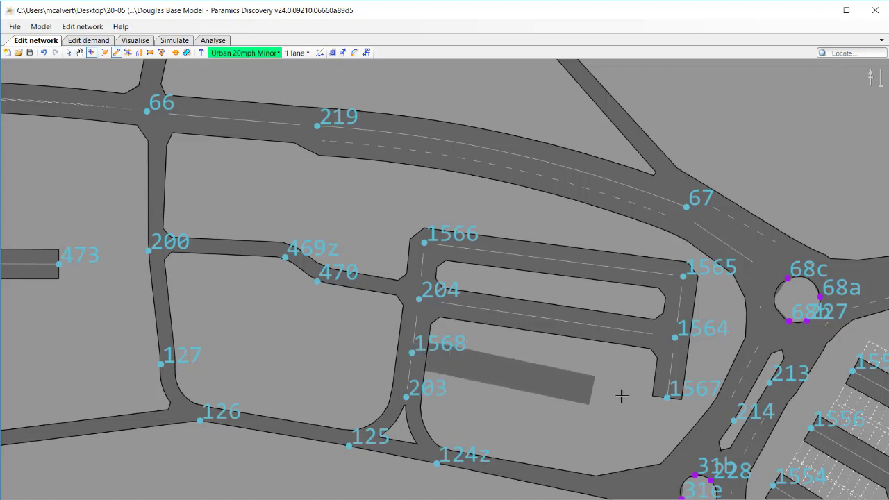
left_click(667, 398)
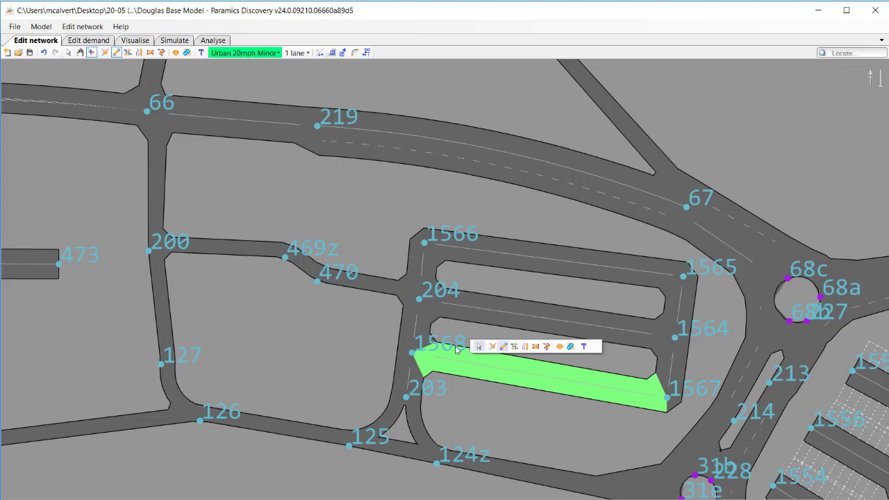
key("Escape")
left_click(413, 355)
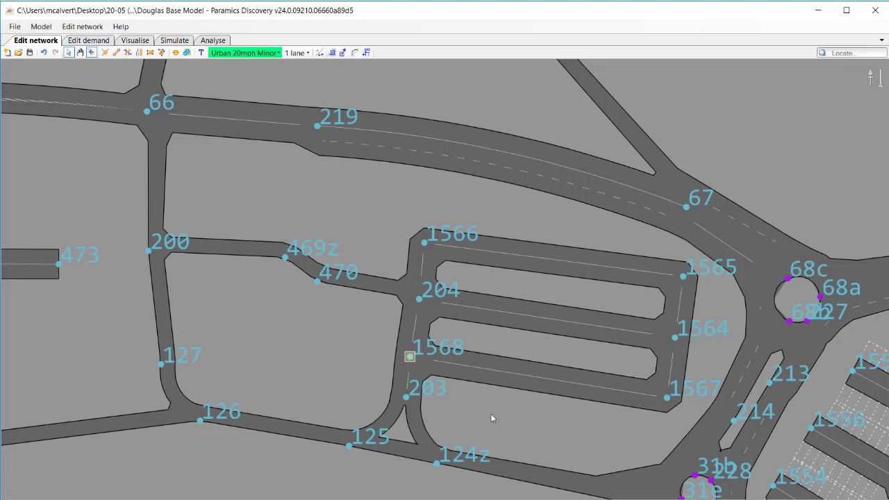
Assign the north side of the car park's northernmost link to zone 45's 70% group and its south side to the 30% group.
key("z")
left_click(559, 409)
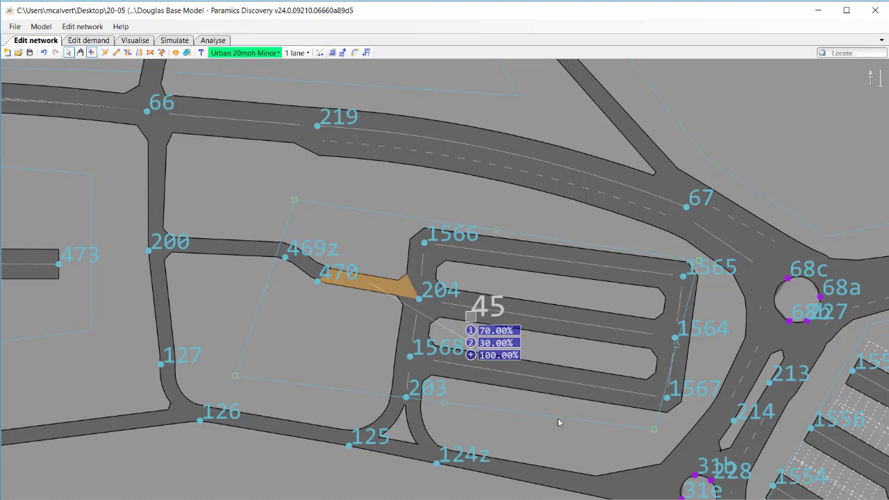
left_click_drag(546, 435, 436, 390)
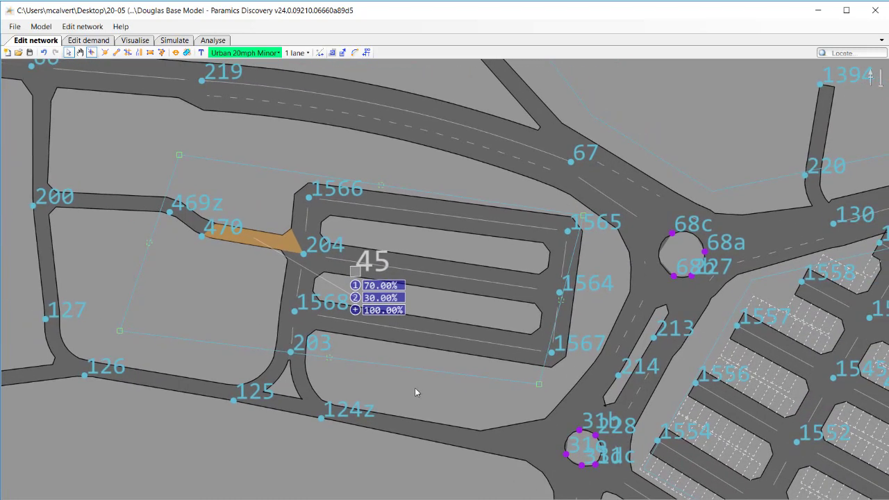
left_click(355, 286)
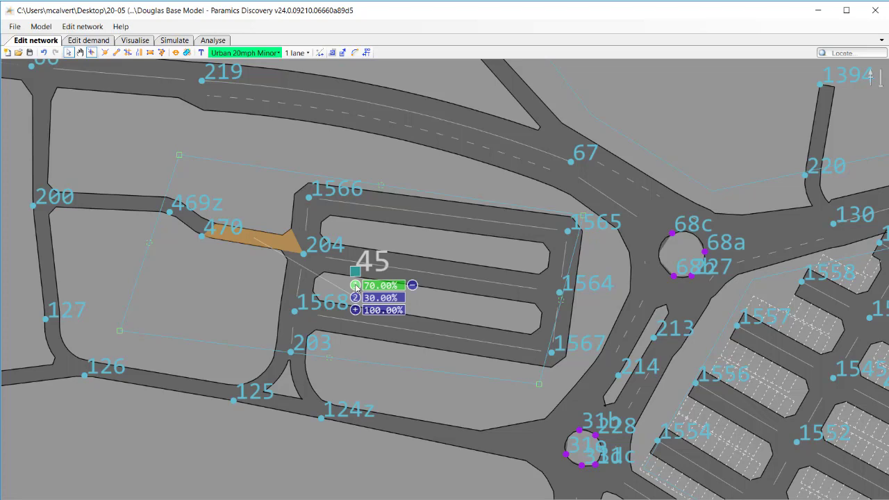
left_click(297, 313)
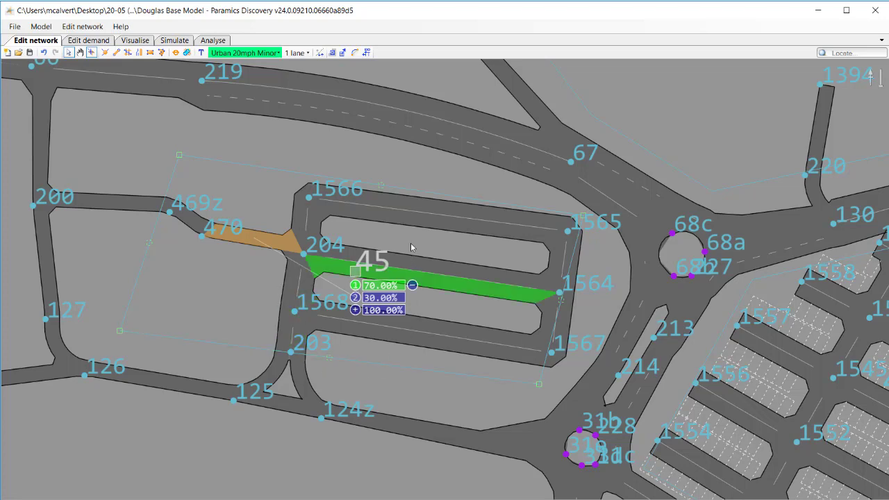
left_click(423, 208)
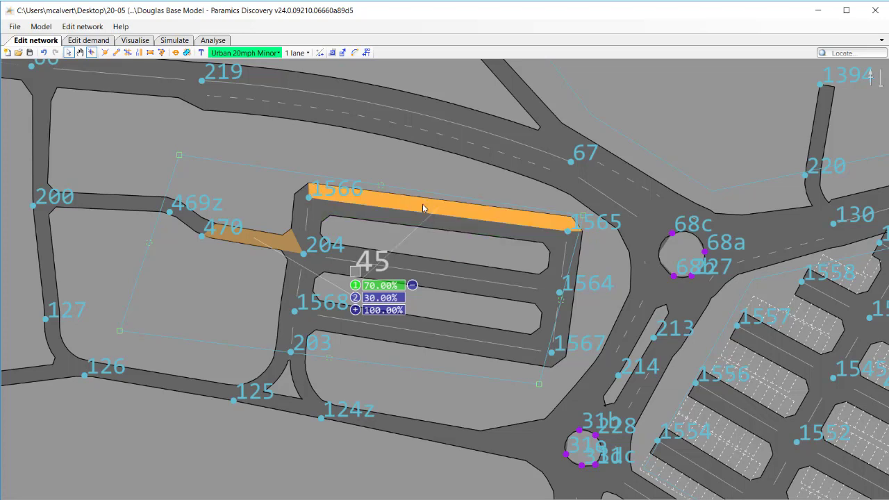
left_click(356, 298)
left_click(438, 224)
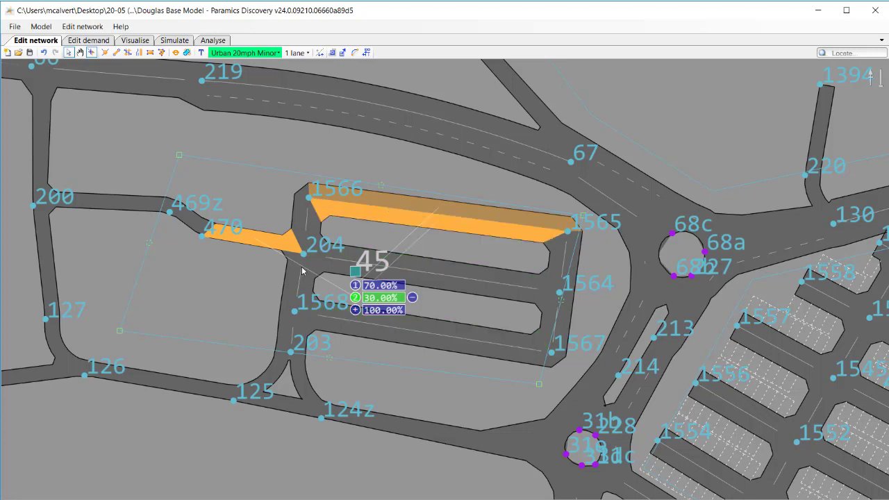
Remove access link 470–204 from zone 45's portal 2 and add portals 3 and 4 for the two sides of link 204–1564.
left_click(268, 241)
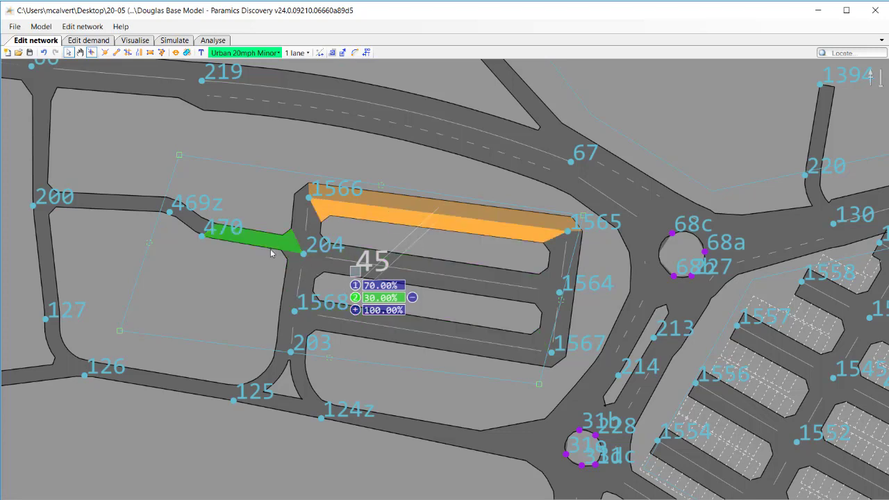
left_click(356, 310)
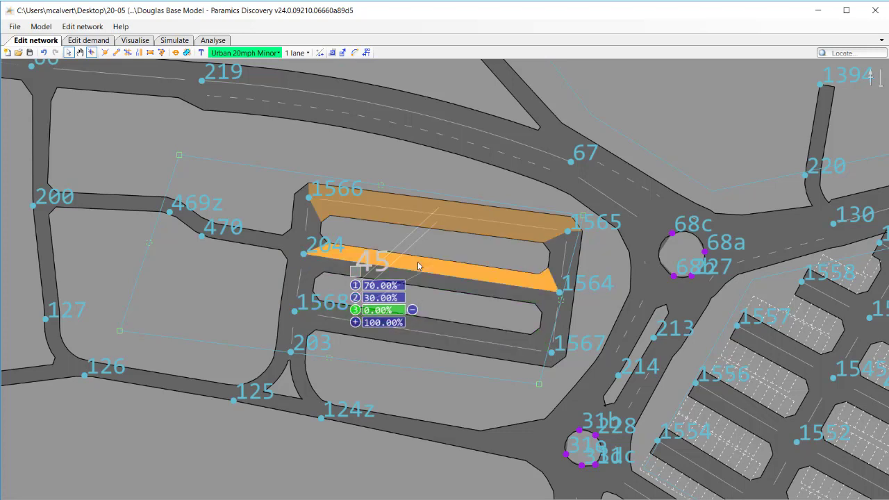
left_click(355, 322)
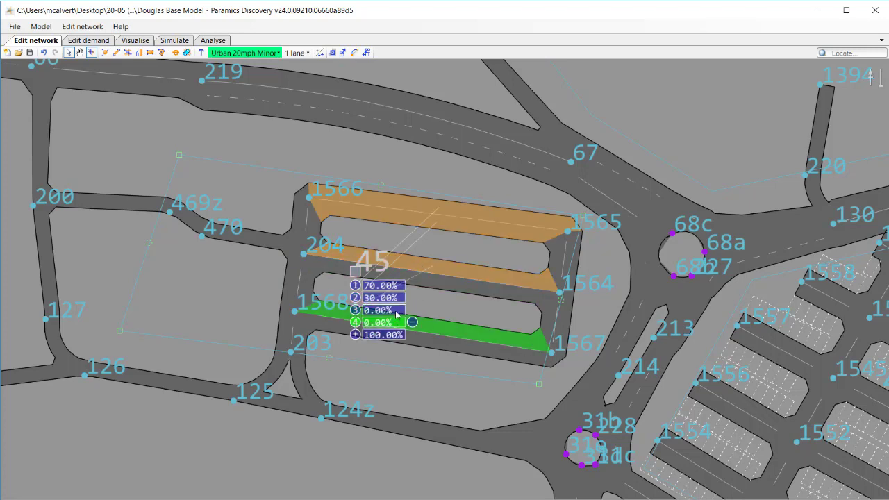
Add portals 5 and 6 to zone 45 for the north and south sides of link 1568–1567.
left_click(355, 335)
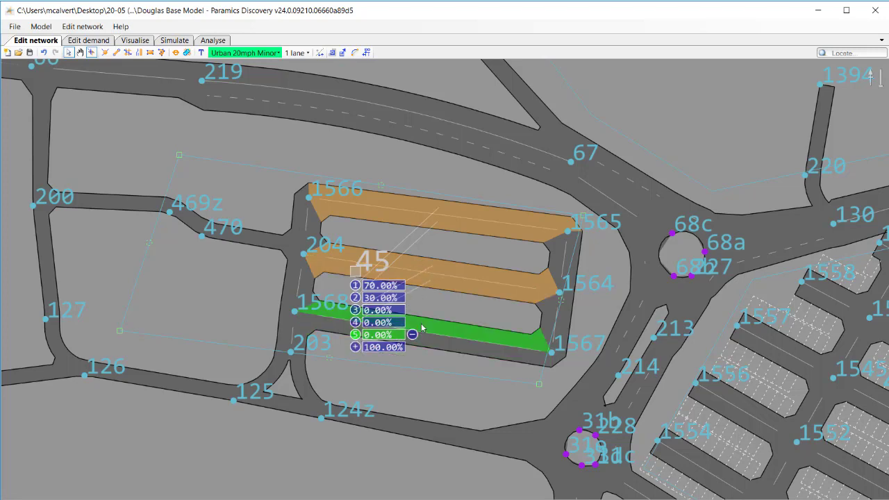
left_click(355, 346)
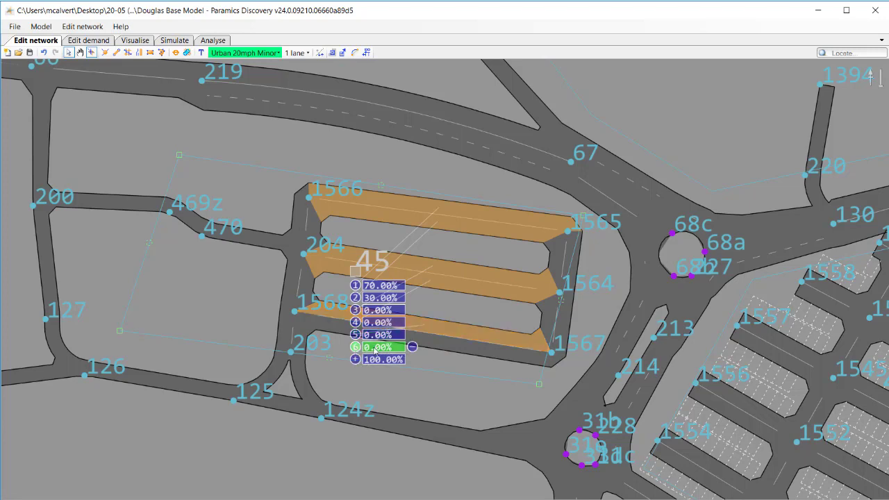
left_click(445, 349)
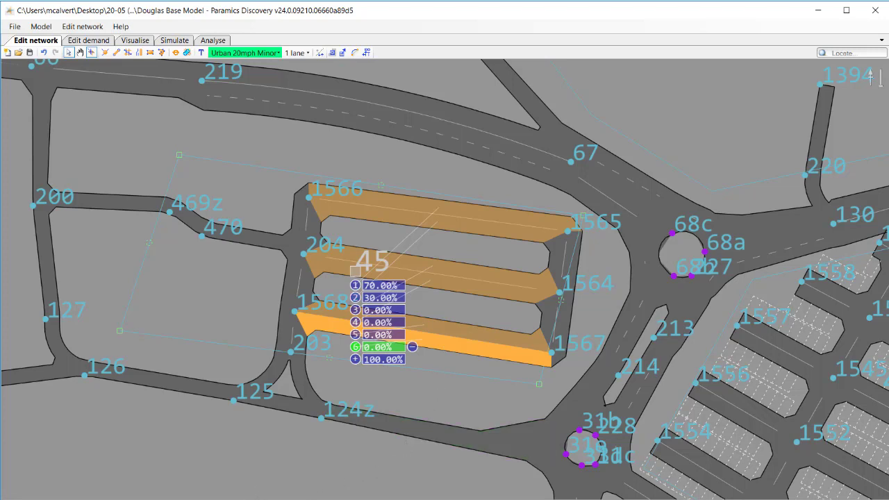
Consult the car park's satellite view in Google Maps and add portals 7 and 8 for the east sides of links 1564–1567 and 1565–1564.
key("alt+Tab")
scroll(542, 337, "up", 3)
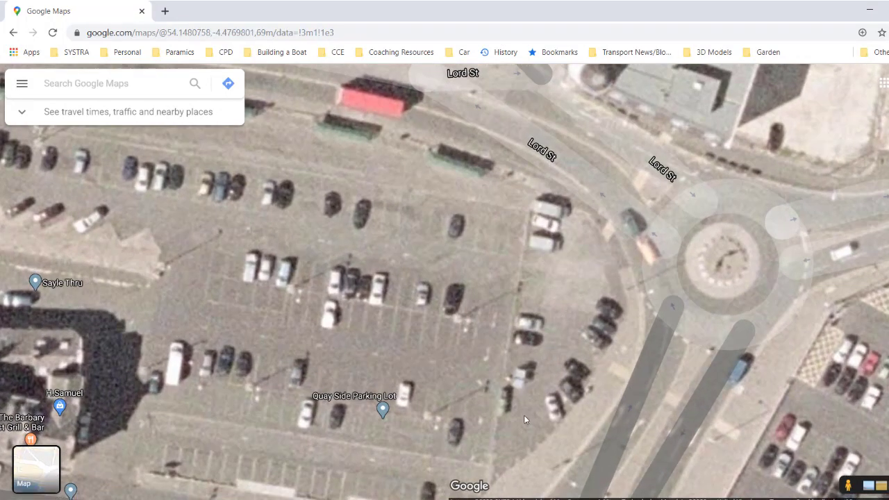
scroll(524, 417, "down", 2)
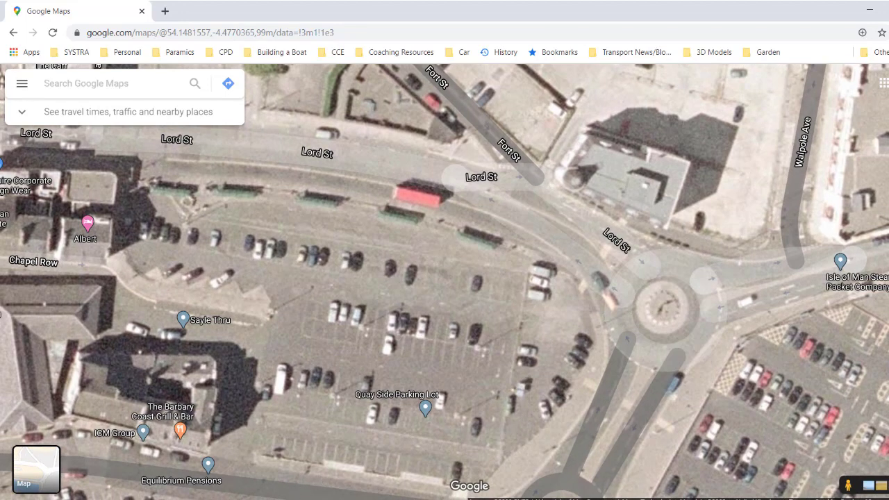
left_click(318, 498)
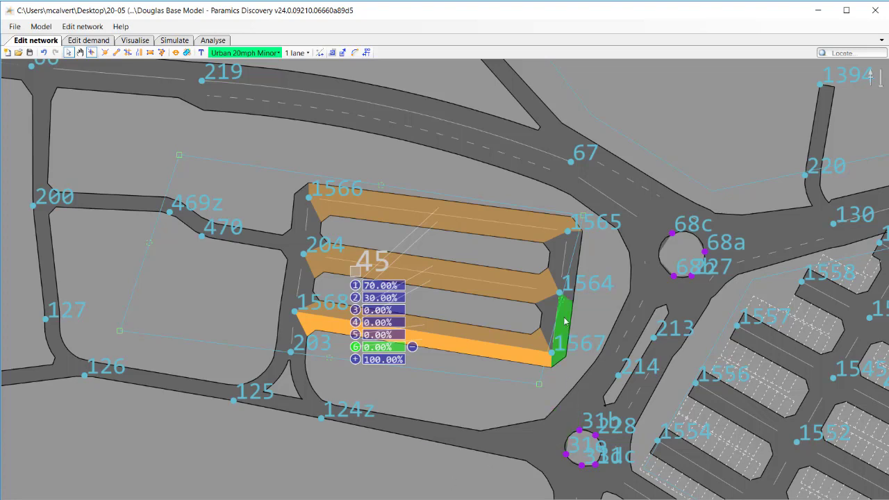
left_click(355, 359)
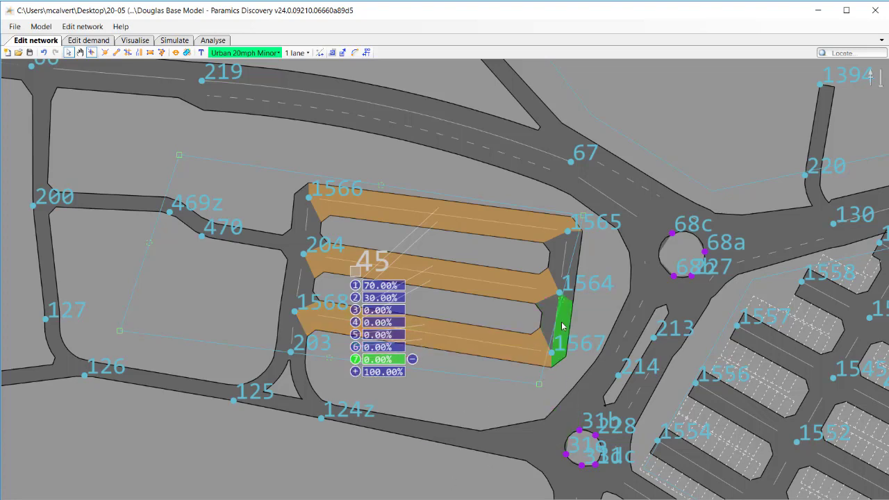
left_click(563, 326)
left_click(354, 372)
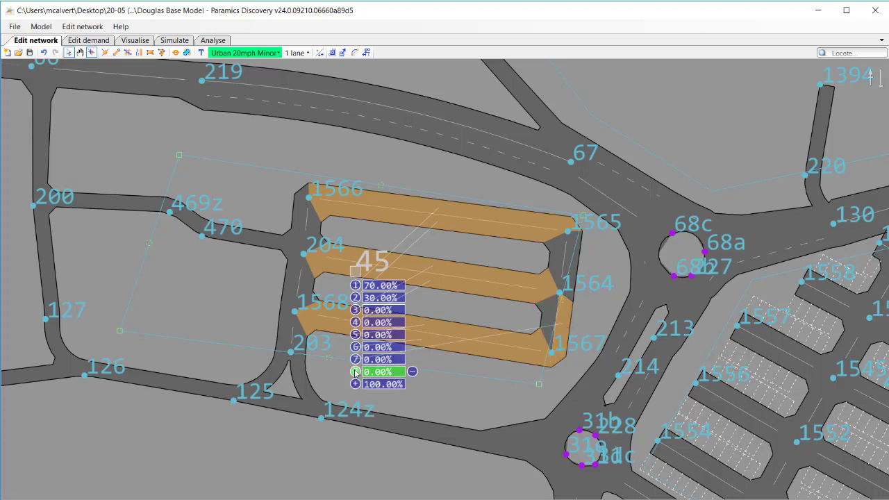
left_click(574, 275)
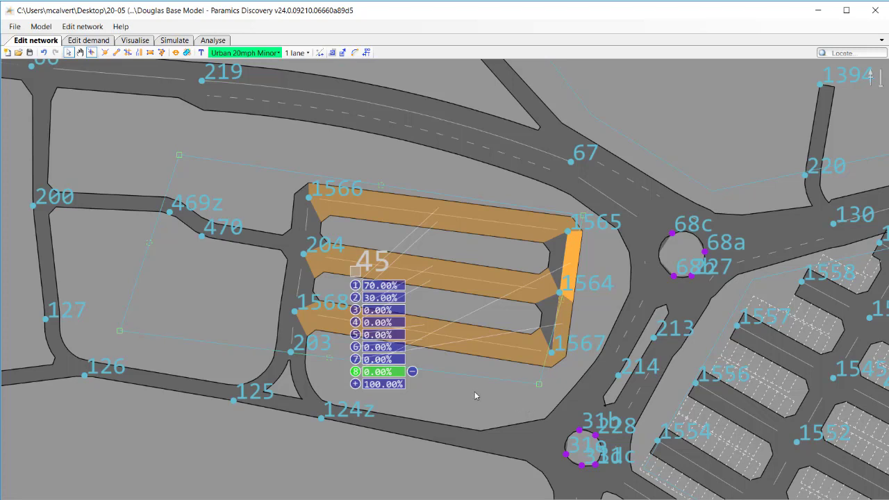
Open zone 45's properties and set the demand percentage of portals 1 and 2 to 15% each.
right_click(484, 366)
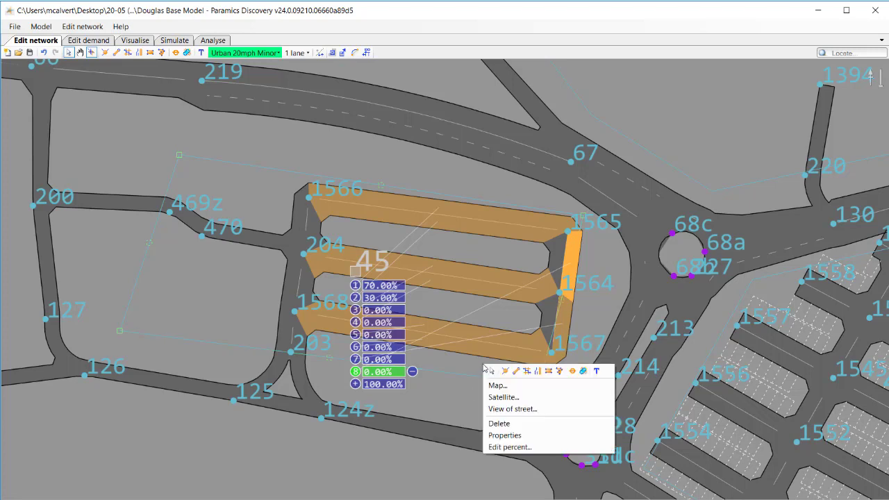
left_click(507, 435)
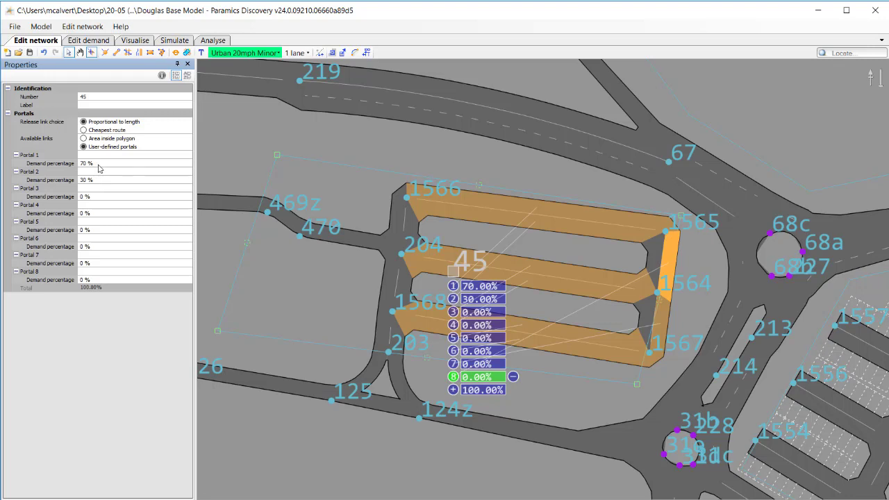
left_click(99, 164)
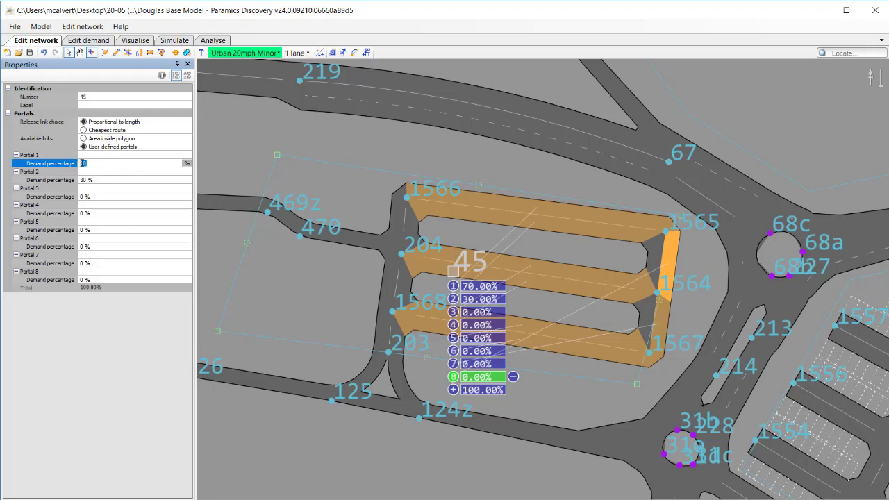
type("15")
left_click(94, 180)
left_click_drag(96, 180, 79, 179)
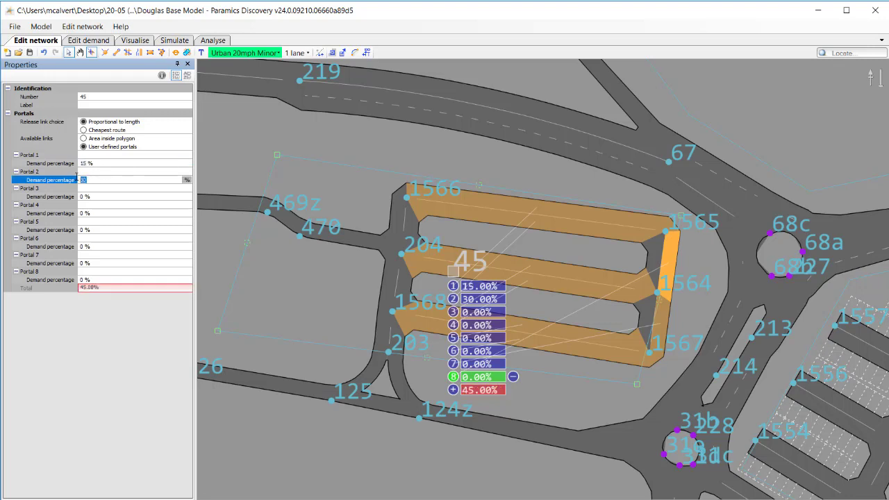
type("15")
Set the demand percentage of portals 3, 4, 5 and 6 to 15% each.
left_click(91, 197)
type("15")
left_click(89, 212)
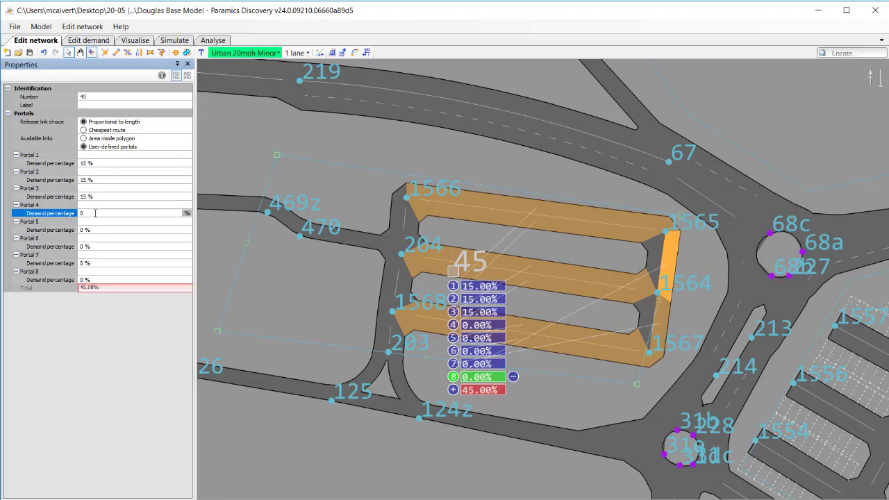
type("15")
left_click(94, 229)
type("15")
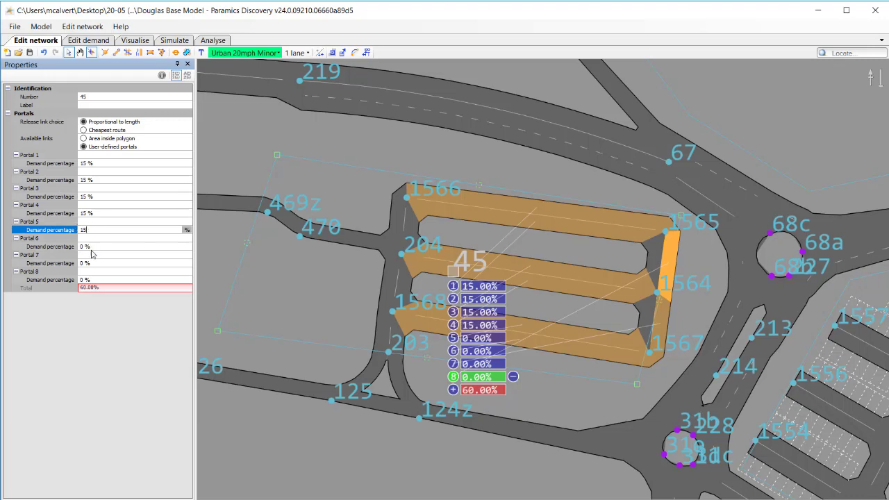
left_click(95, 246)
type("15")
Set the demand percentage of portals 7 and 8 to 5% each.
left_click(93, 264)
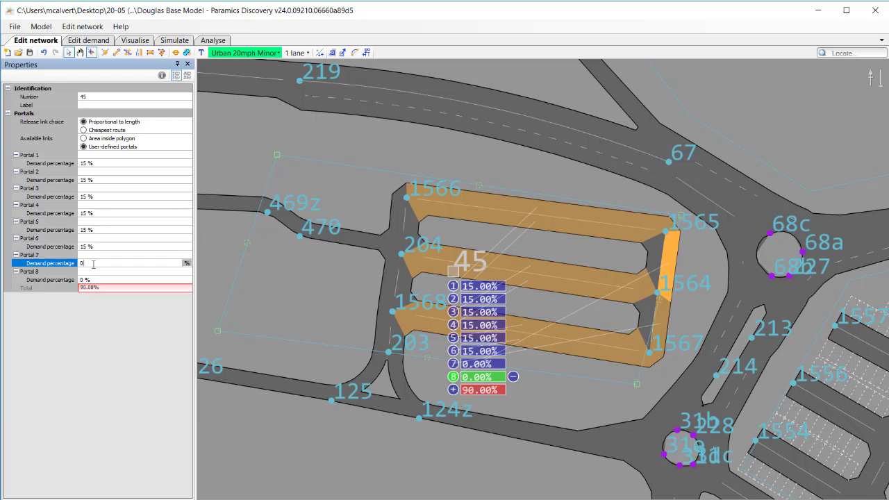
type("5")
left_click(95, 279)
type("5")
left_click(109, 264)
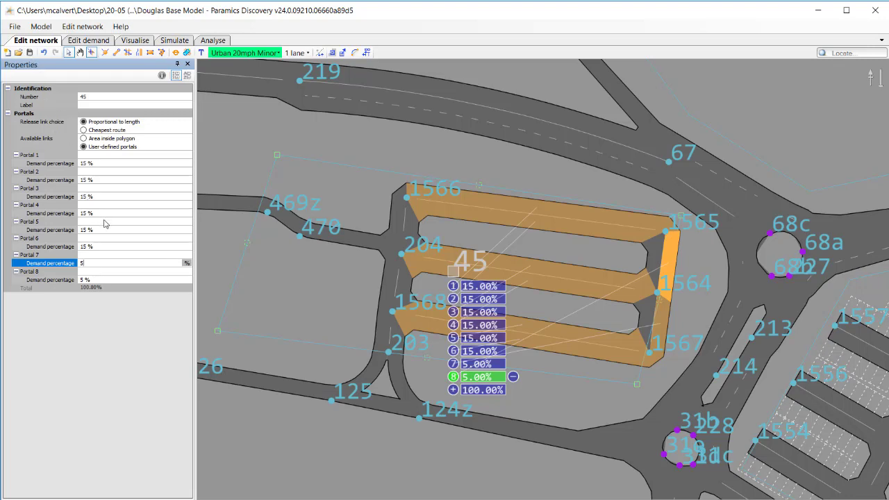
Show the network styles settings, close zone 45's properties and deselect the zone.
left_click(82, 28)
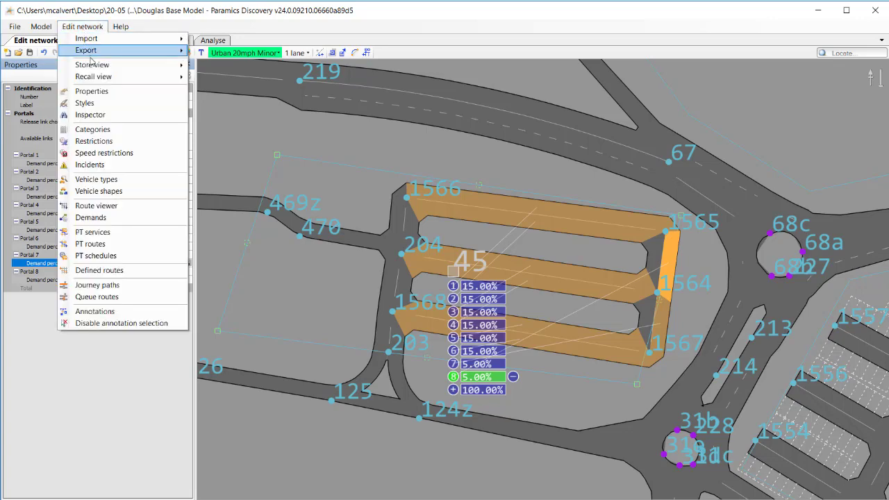
left_click(90, 103)
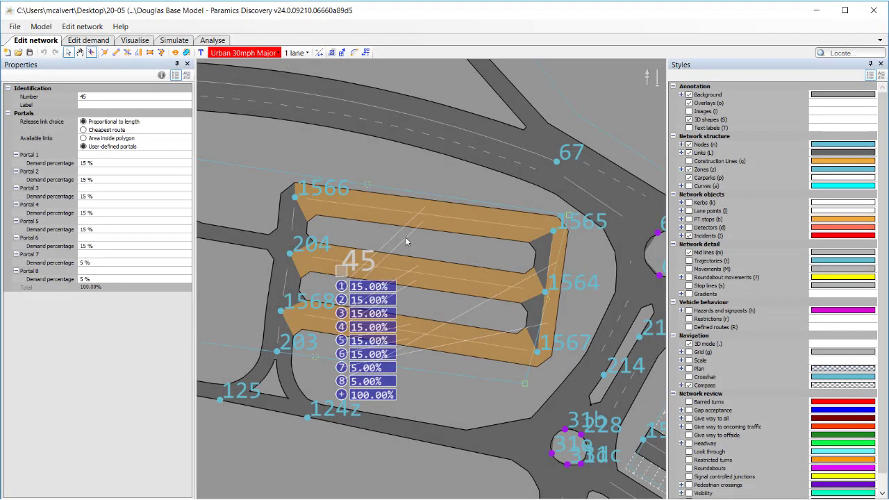
left_click(187, 64)
left_click(307, 455)
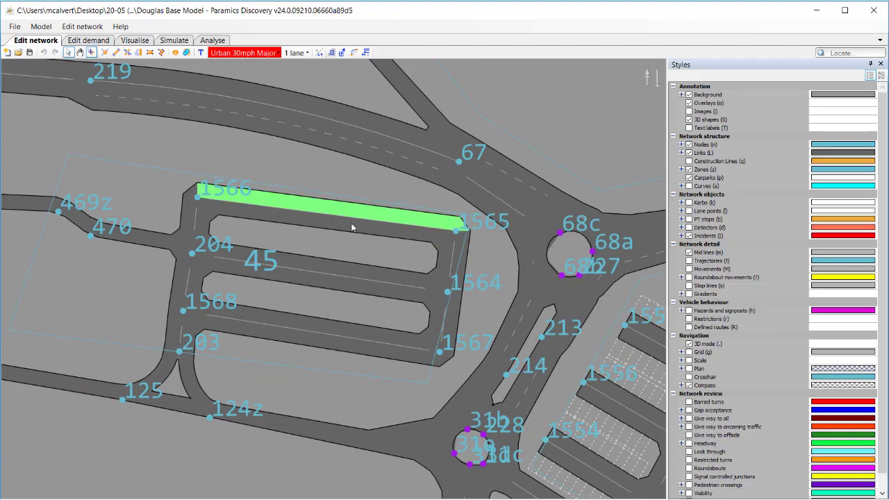
Set the parking type to Perpendicular on both sides of the three car park aisles and the outer side of the east links.
left_click(354, 270, "ctrl")
left_click(352, 286, "ctrl")
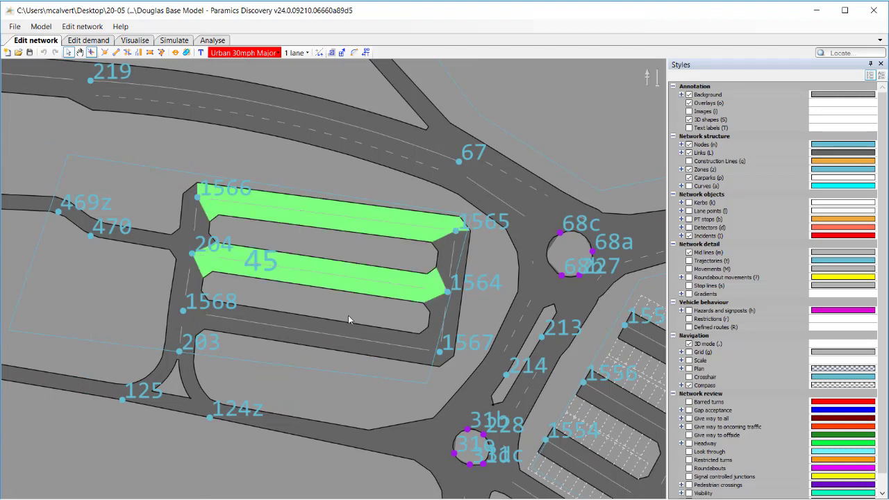
left_click(346, 328, "ctrl")
left_click(345, 342, "ctrl")
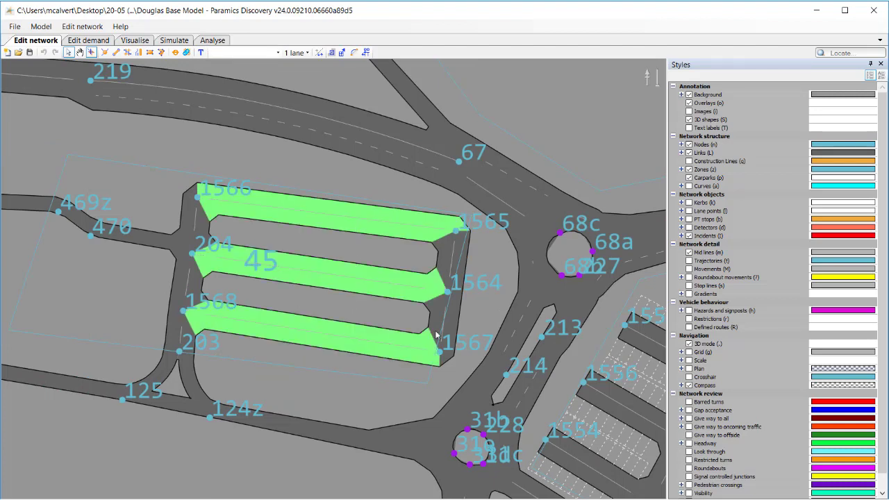
right_click(462, 263)
left_click(484, 334)
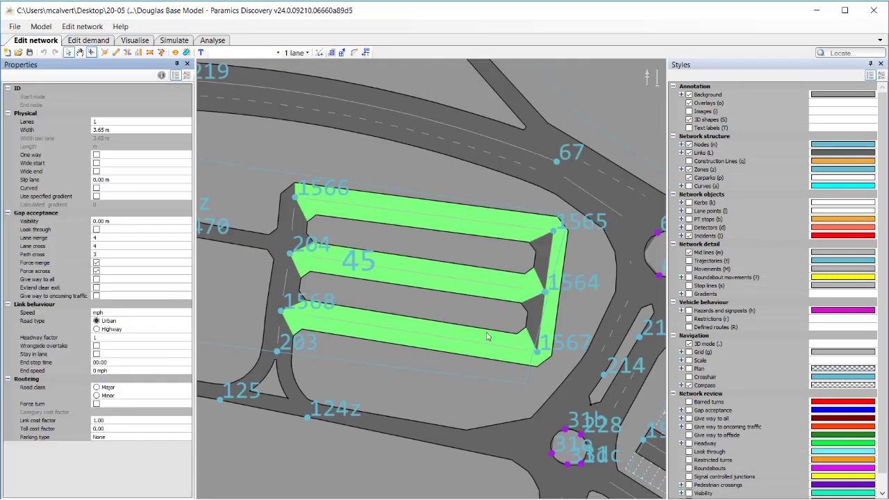
left_click(147, 439)
left_click(185, 437)
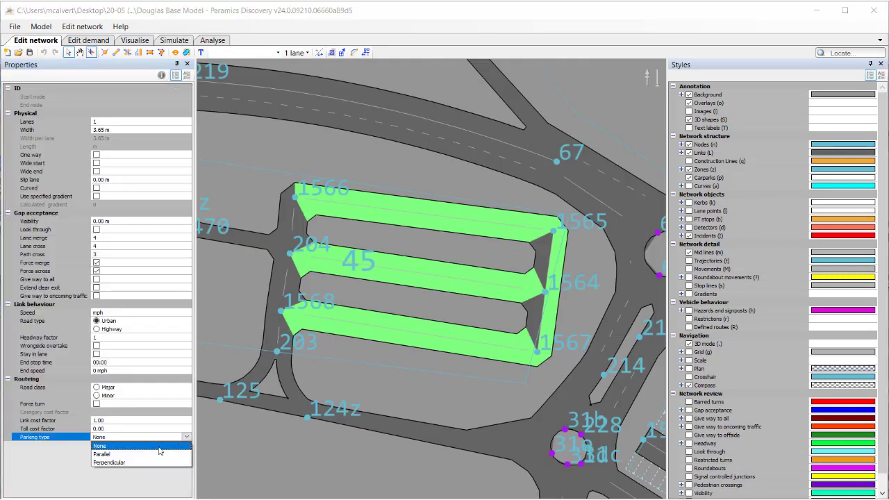
left_click(115, 462)
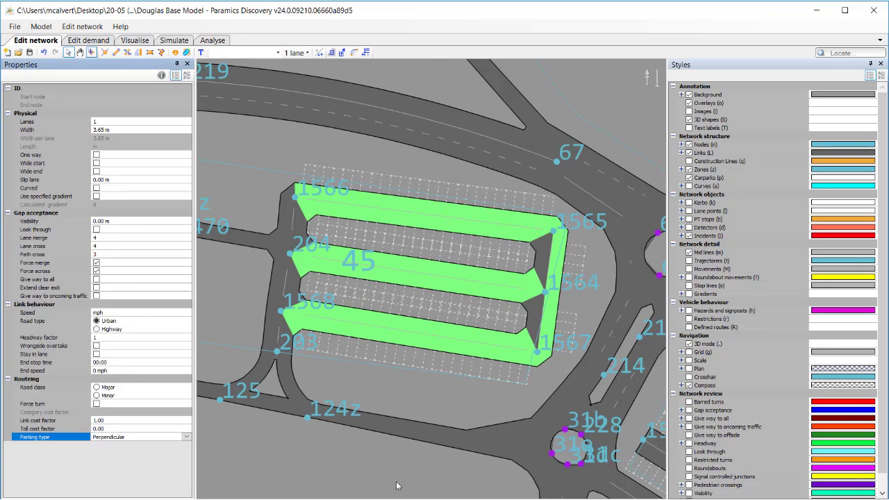
Move nodes 1566 and 1565 slightly north to widen the parking island between the northern and middle aisles.
scroll(428, 298, "up", 2)
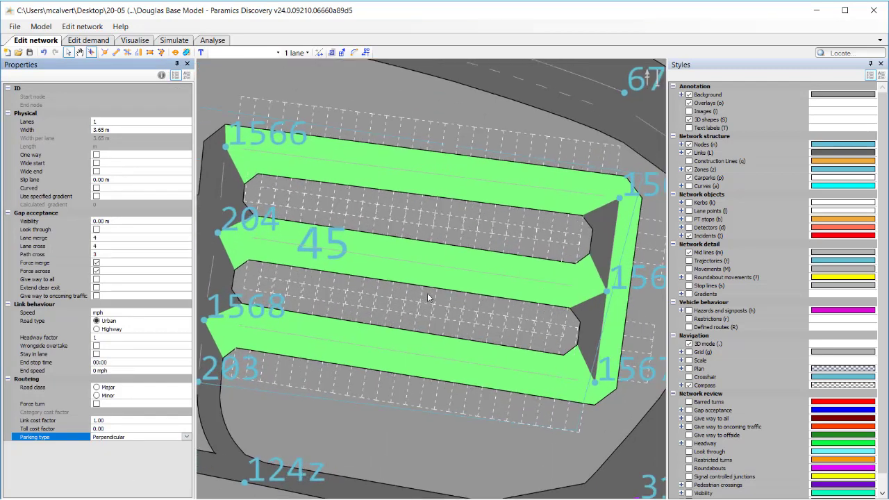
scroll(449, 305, "up", 2)
scroll(496, 305, "down", 2)
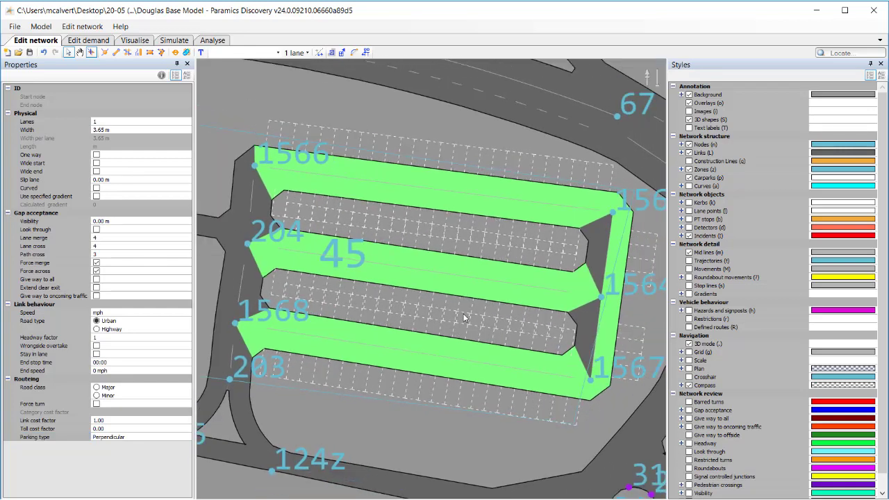
left_click(255, 166)
mouse_move(255, 170)
left_mouse_down()
mouse_move(258, 139)
mouse_move(259, 152)
left_mouse_up()
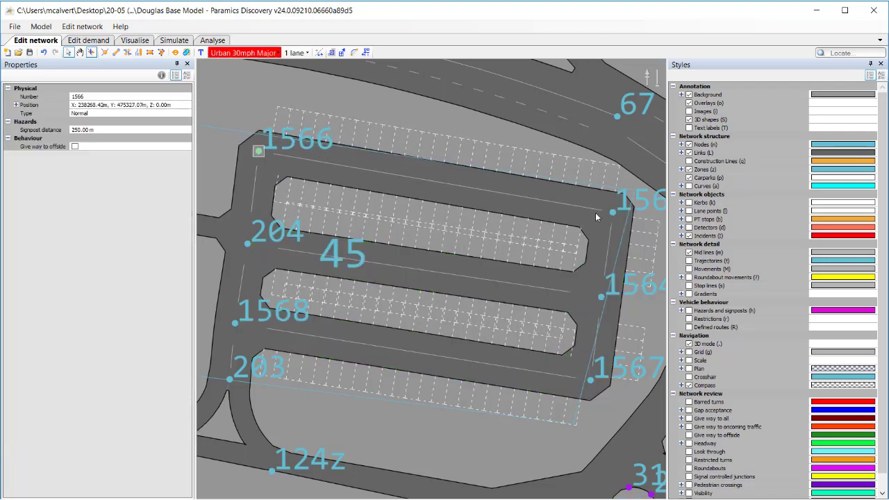
left_click(612, 213)
mouse_move(612, 212)
left_mouse_down()
mouse_move(601, 200)
mouse_move(610, 203)
left_mouse_up()
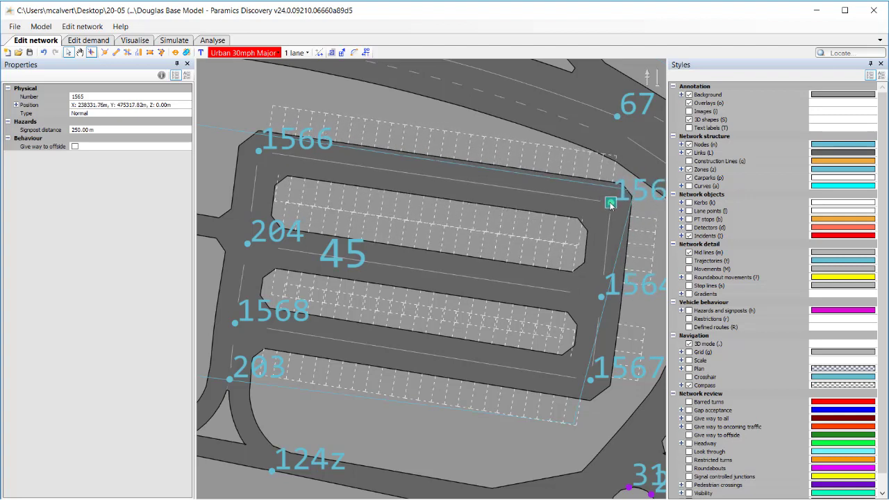
Nudge node 1566 slightly north and shift nodes 1565 and 1564 west to line up the east links with node 1567.
left_click(258, 151)
left_click_drag(258, 151, 259, 150)
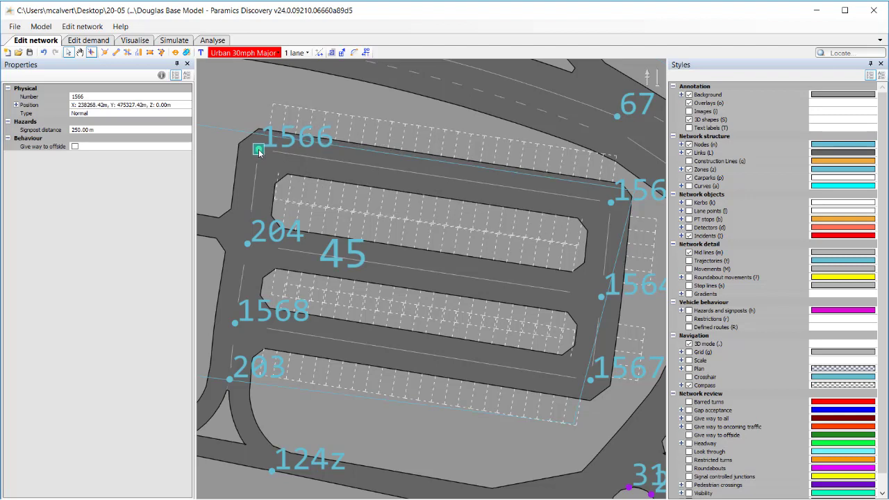
left_click(610, 203)
left_click_drag(610, 204, 592, 201)
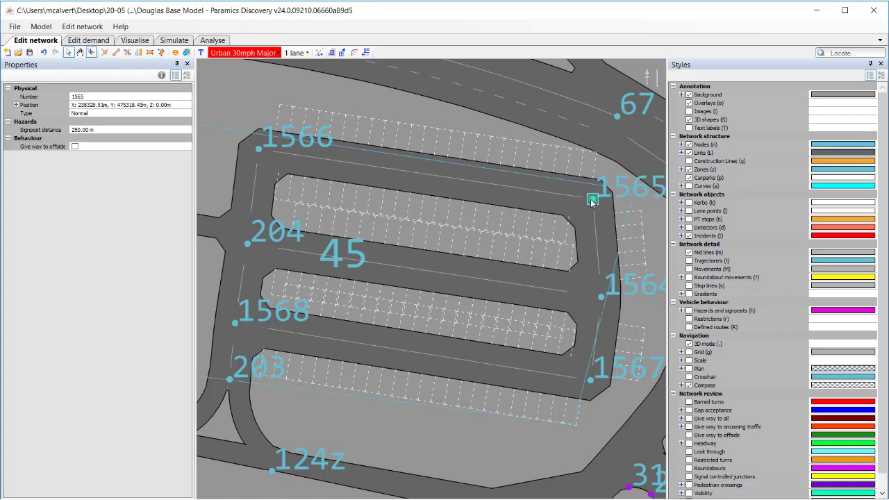
left_click_drag(599, 297, 591, 299)
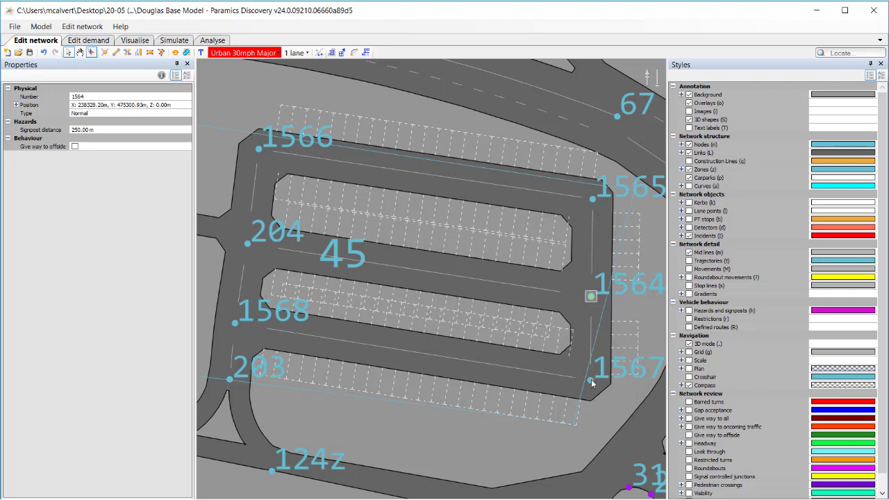
Move nodes 1567 and 1568 south to widen the parking island between the middle and southern aisles, fine-tuning node 1567 to the northwest.
left_click_drag(591, 382, 581, 396)
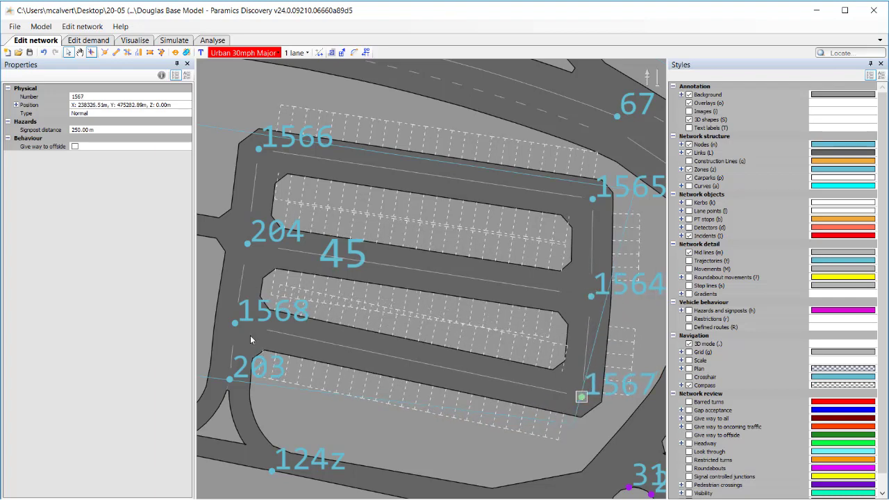
left_click_drag(237, 325, 237, 343)
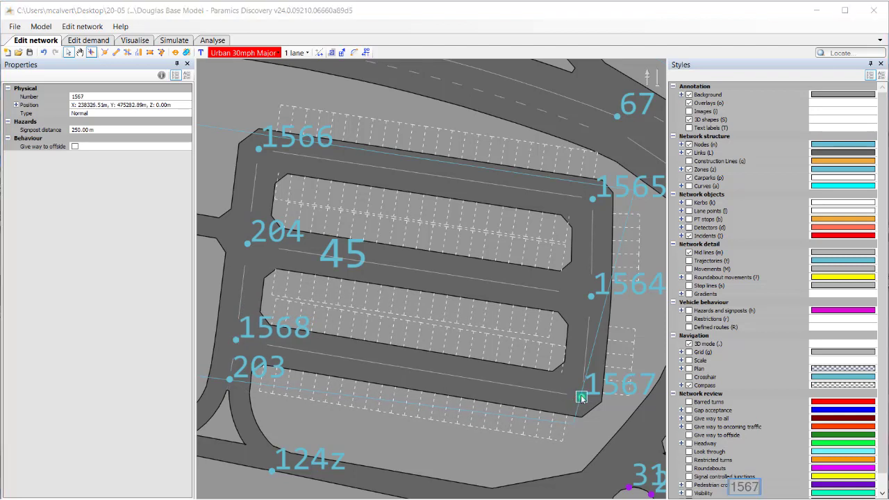
left_click_drag(581, 397, 567, 389)
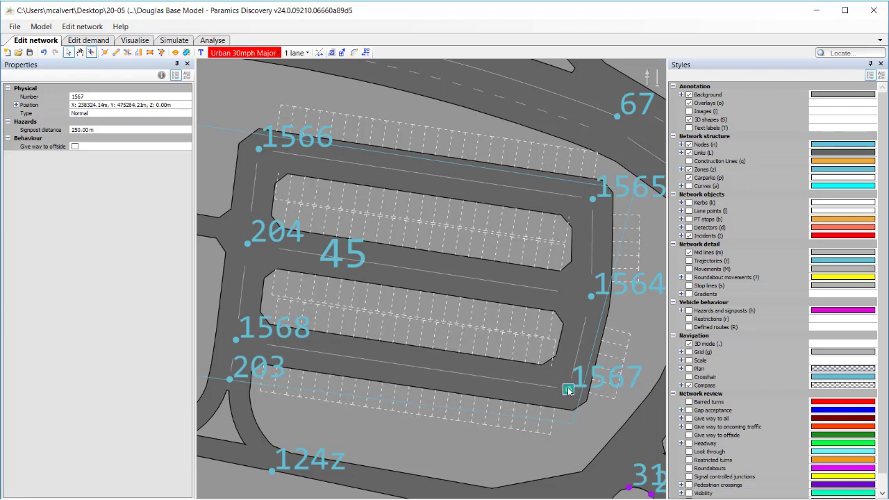
left_click(594, 419)
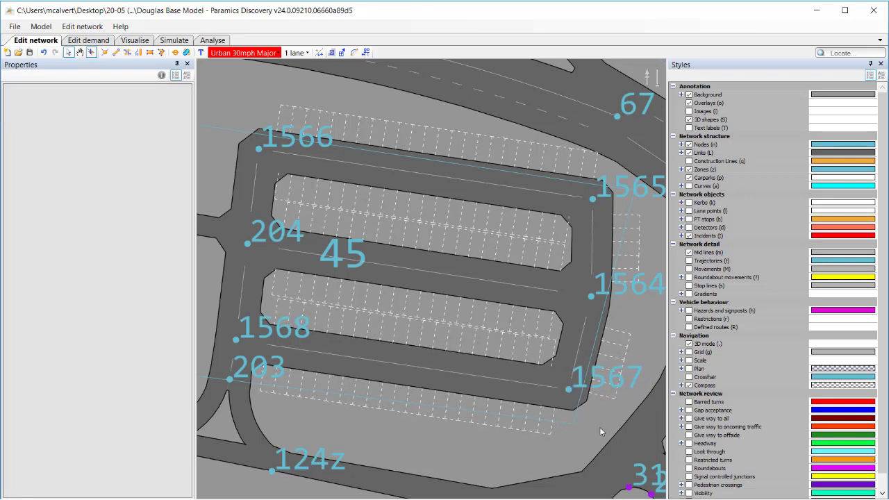
Hide the zones and nodes in the network view and save the network.
scroll(594, 419, "down", 2)
left_click_drag(550, 423, 542, 417)
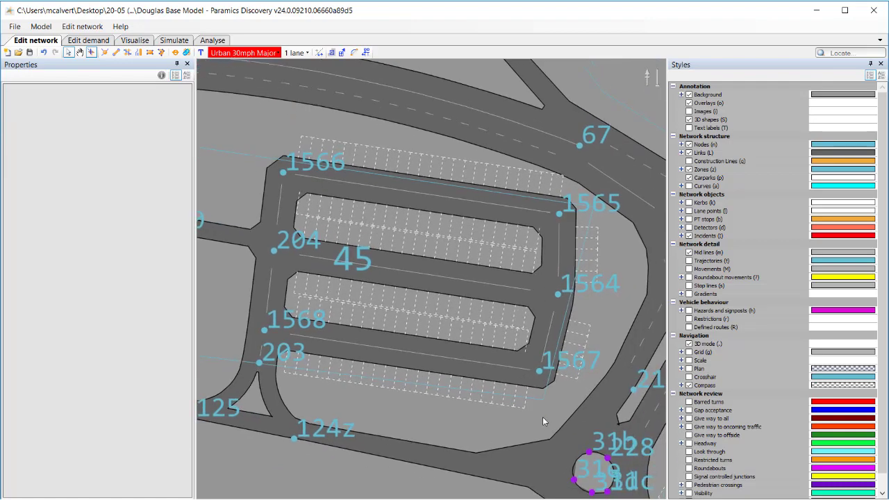
key("z")
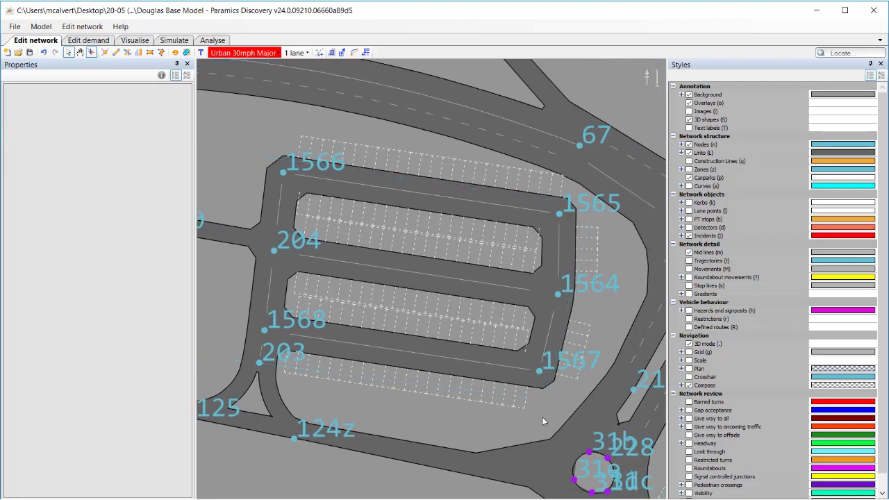
key("n")
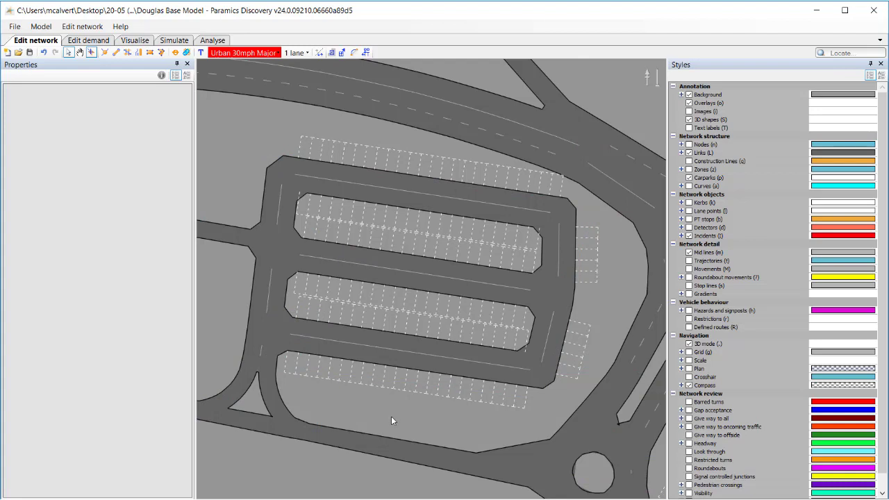
left_click(29, 55)
Refresh the model in Visualise mode with the Quay Side car park in view and start the simulation.
left_click(135, 40)
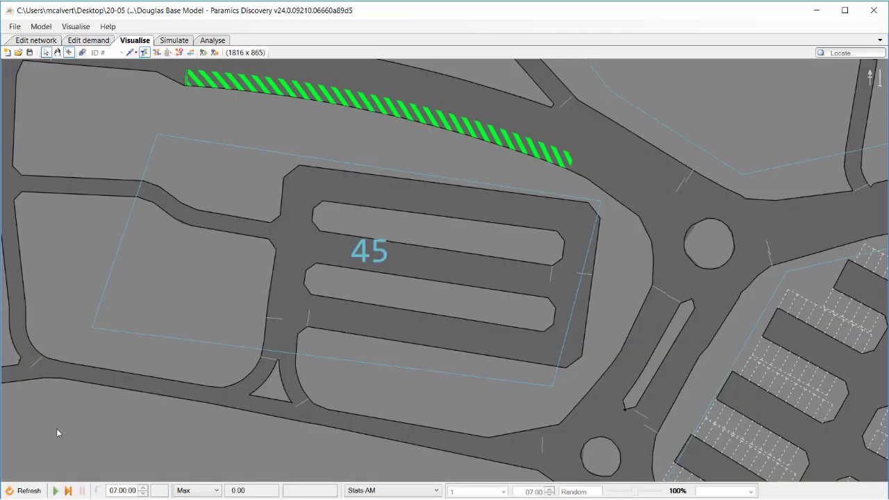
left_click(29, 491)
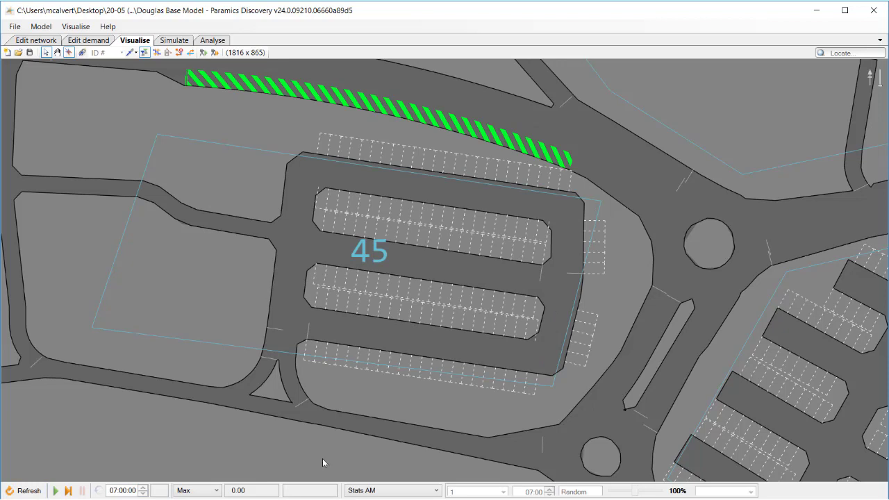
left_click_drag(323, 462, 324, 453)
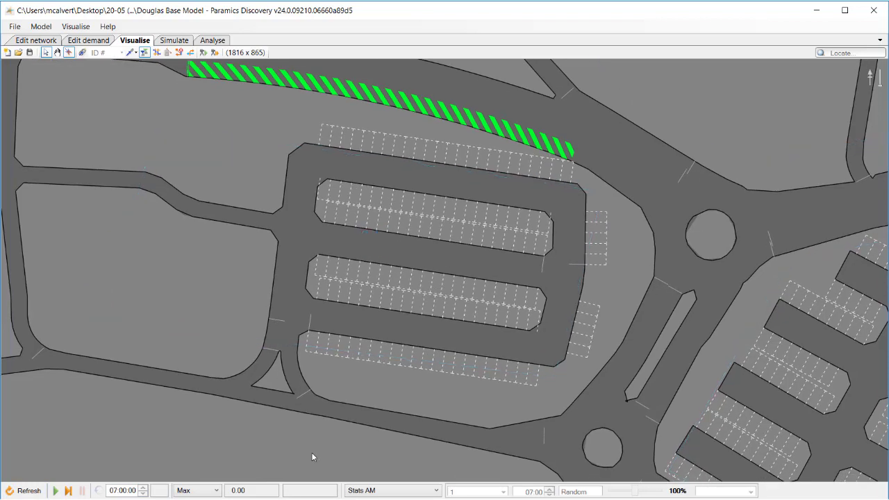
key("space")
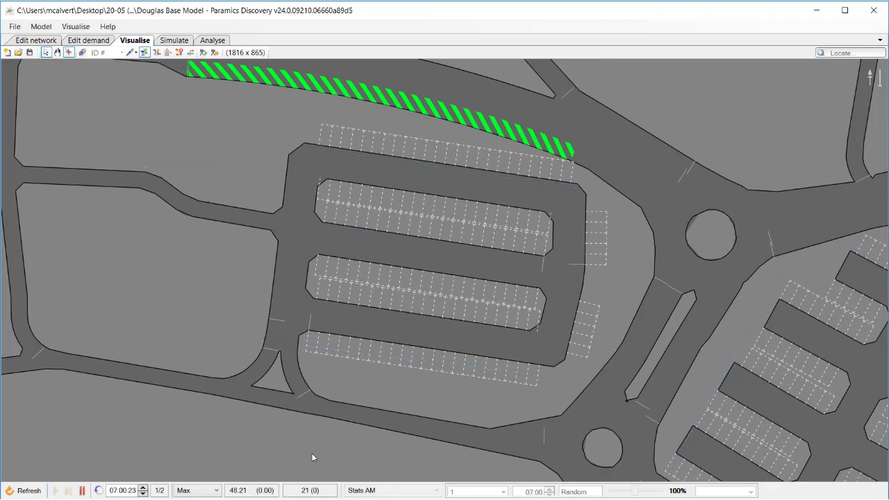